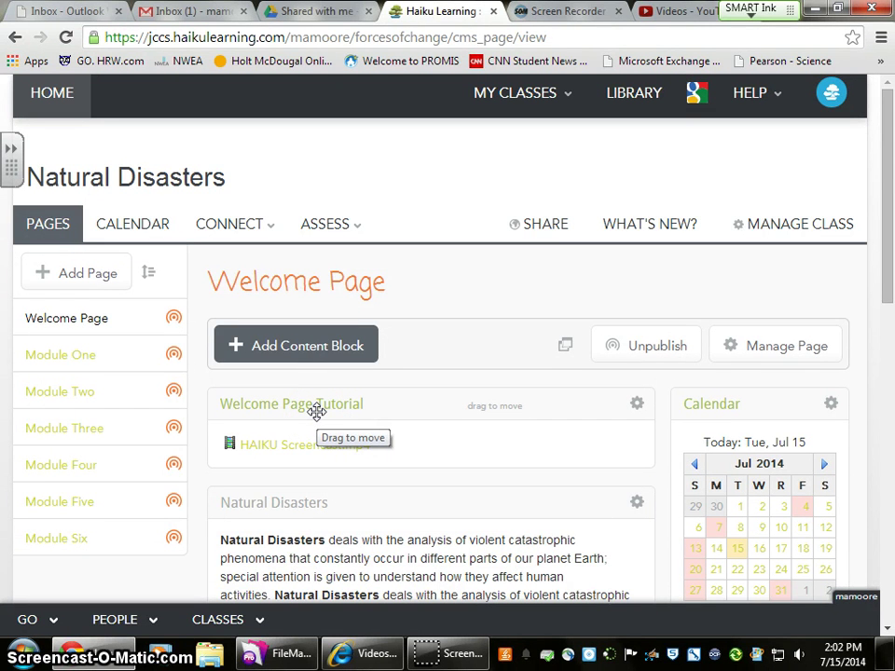
Step: Open the Module Two timeline assignment and follow its timetoast.com link to the Timetoast plans and pricing page
click(90, 393)
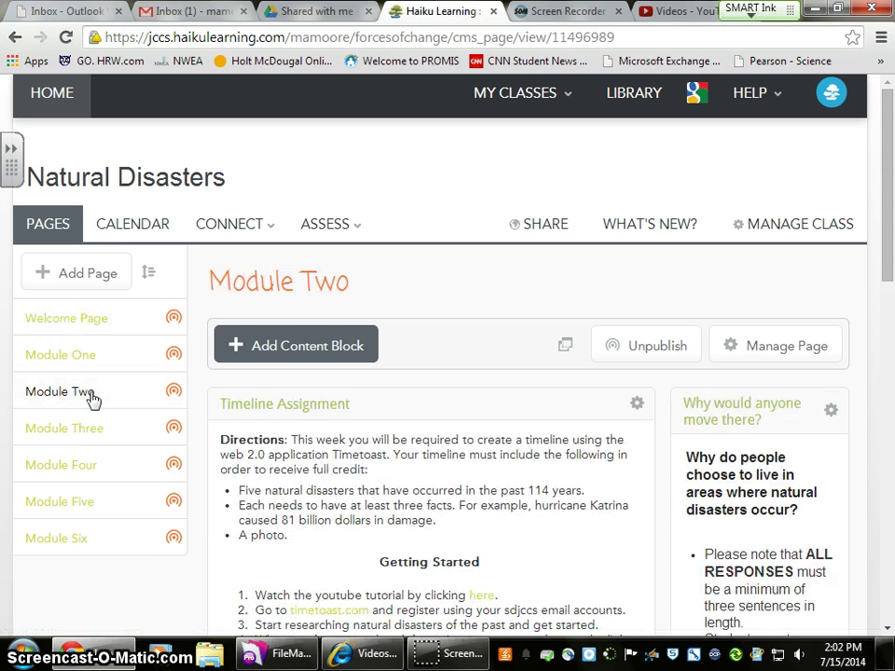
click(105, 400)
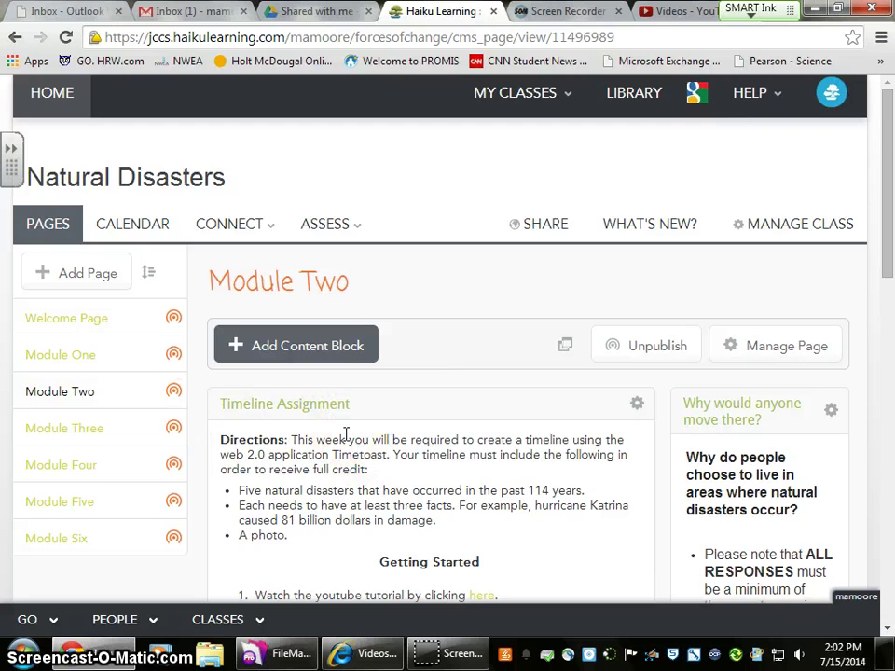
scroll(346, 436, down, 2)
scroll(345, 433, up, 2)
scroll(344, 435, down, 2)
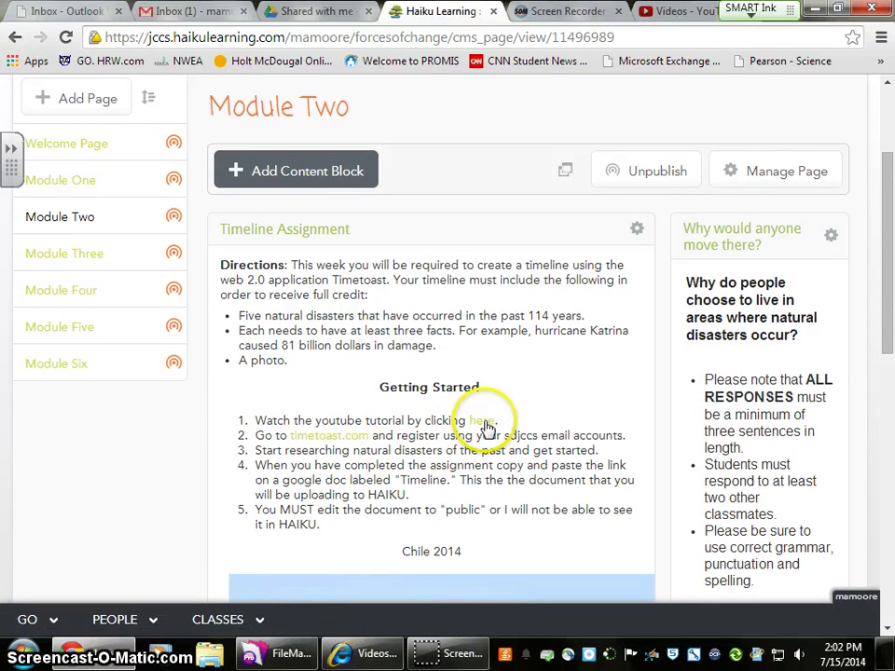
click(312, 436)
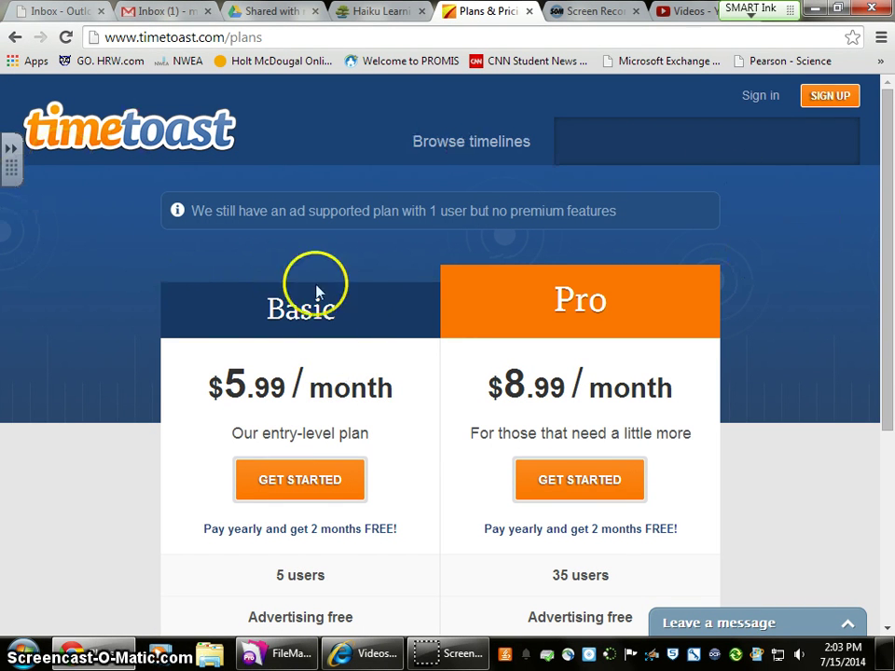
click(351, 224)
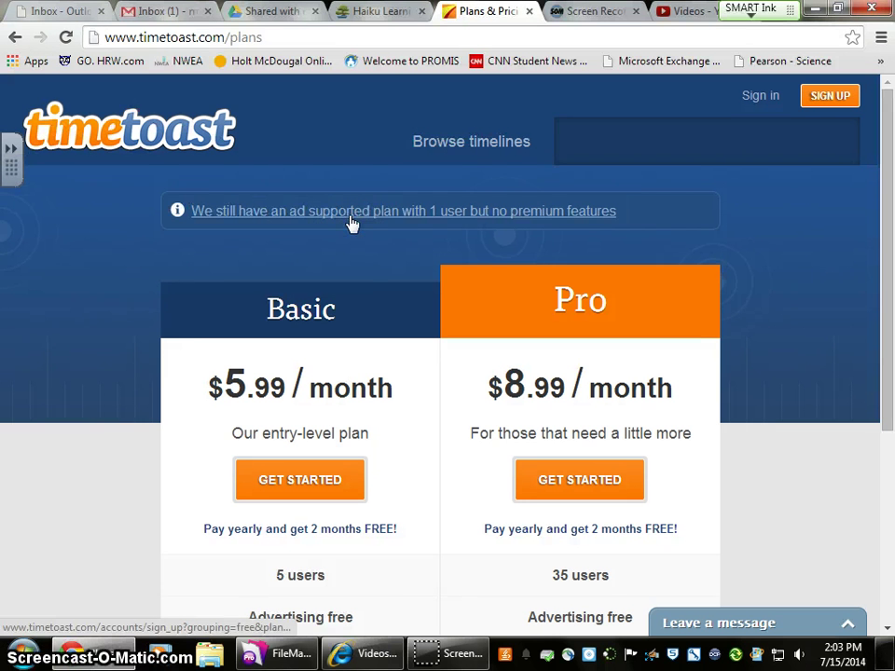
Step: Open the free ad-supported plan's sign-up form and go to its username and Email fields
click(549, 214)
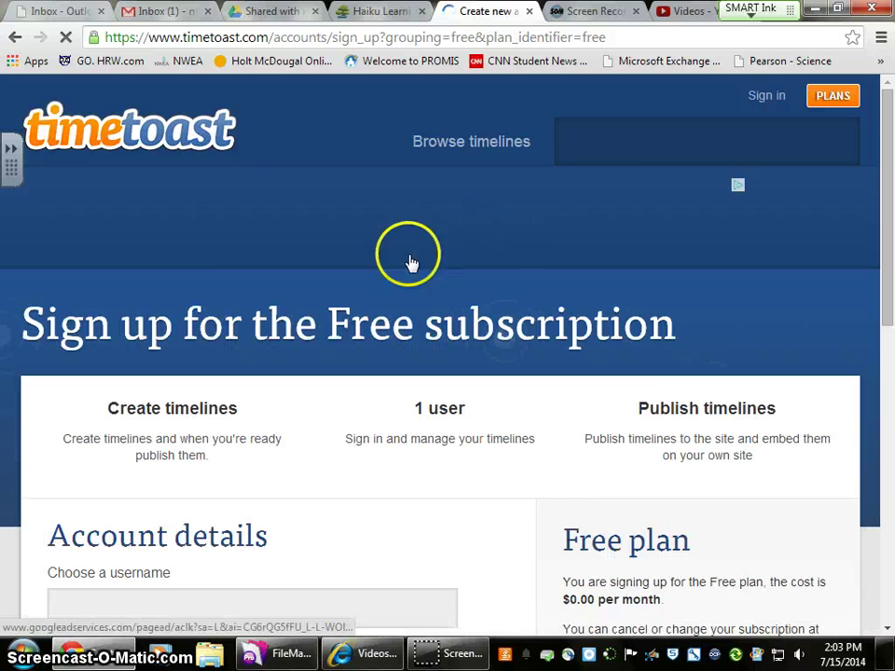
scroll(368, 271, down, 3)
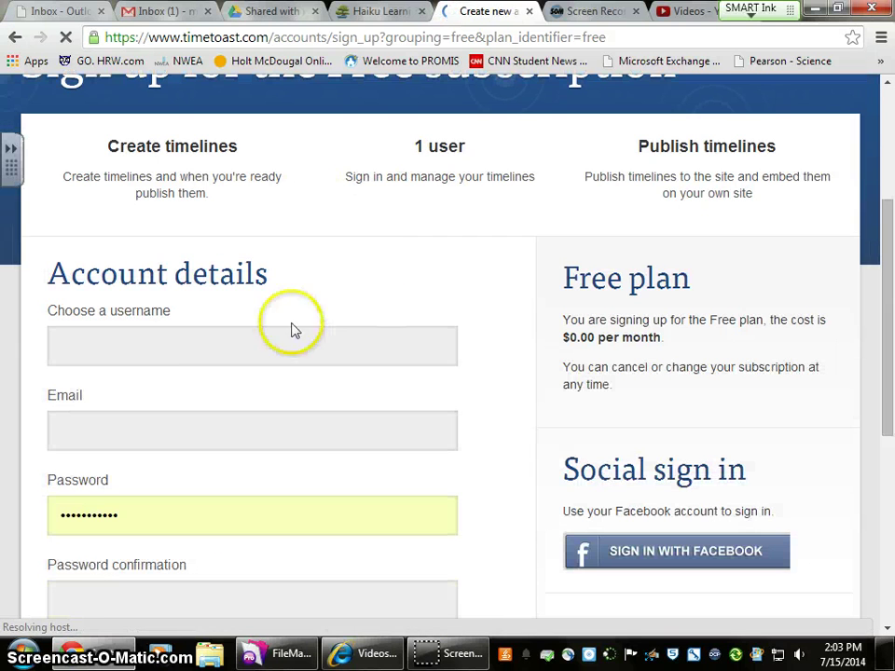
click(197, 353)
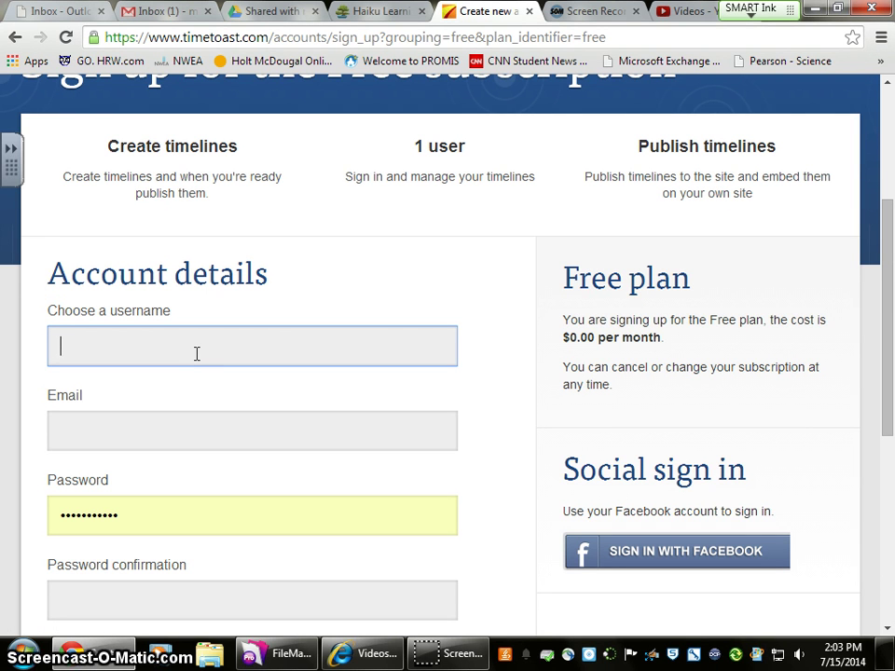
click(180, 435)
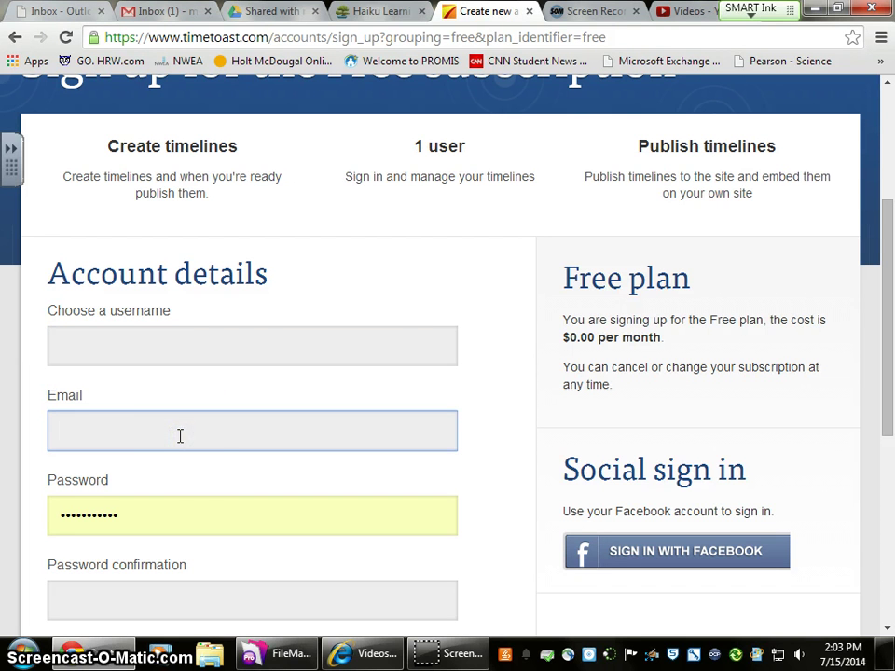
Step: Clear the form's prefilled password, leaving the sign-up form blank, and move to the Gmail inbox
scroll(186, 456, down, 1)
click(155, 432)
double_click(156, 432)
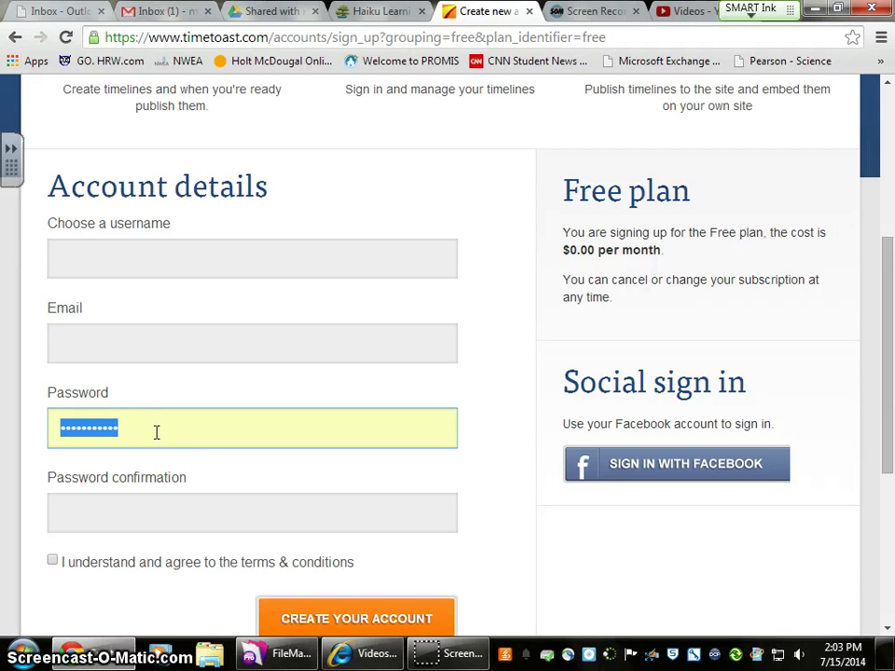
key(BackSpace)
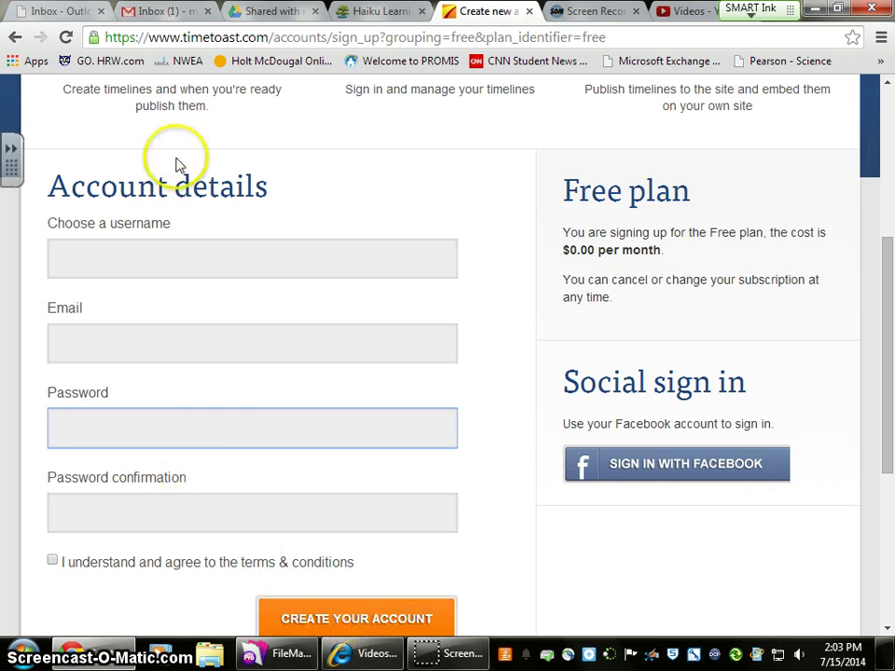
click(157, 13)
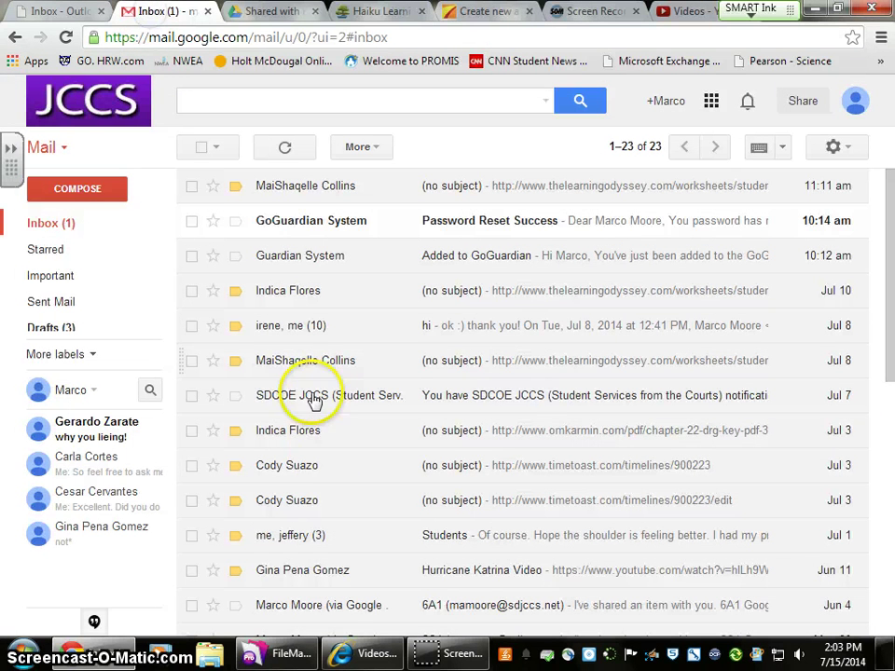
Step: Go back and forth between the Timetoast and Gmail tabs, ending on the blank Timetoast sign-up form
click(463, 13)
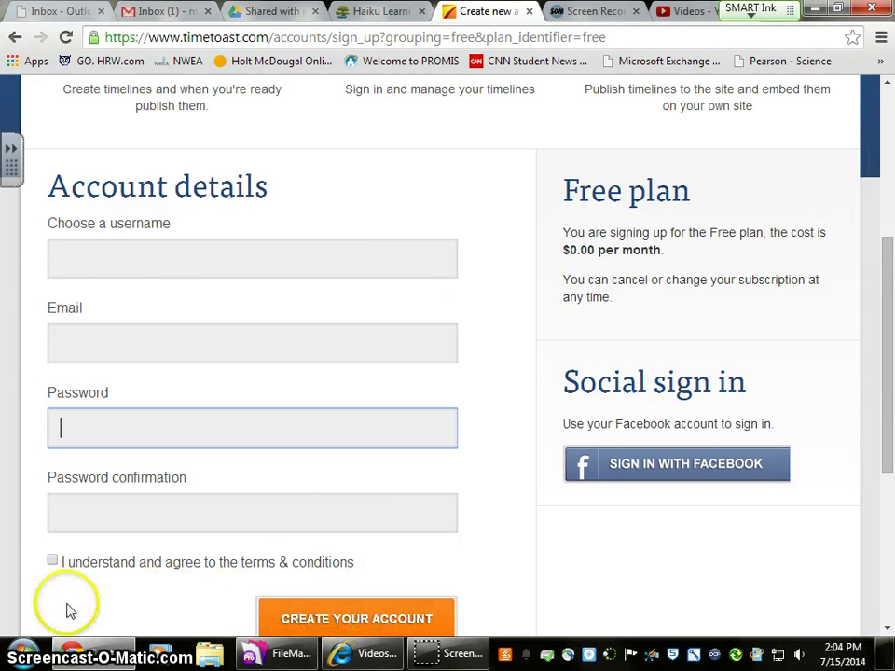
click(153, 11)
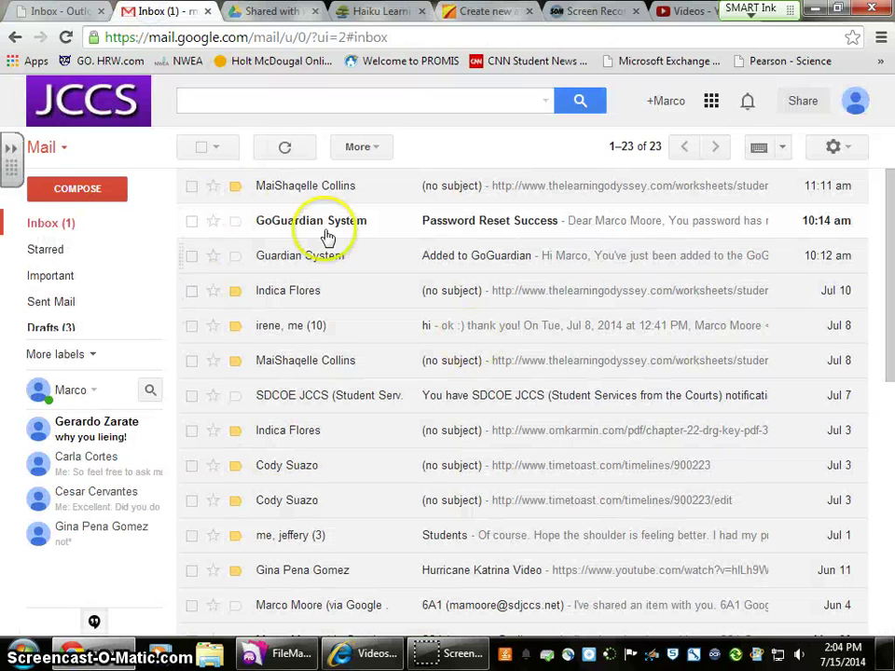
click(472, 15)
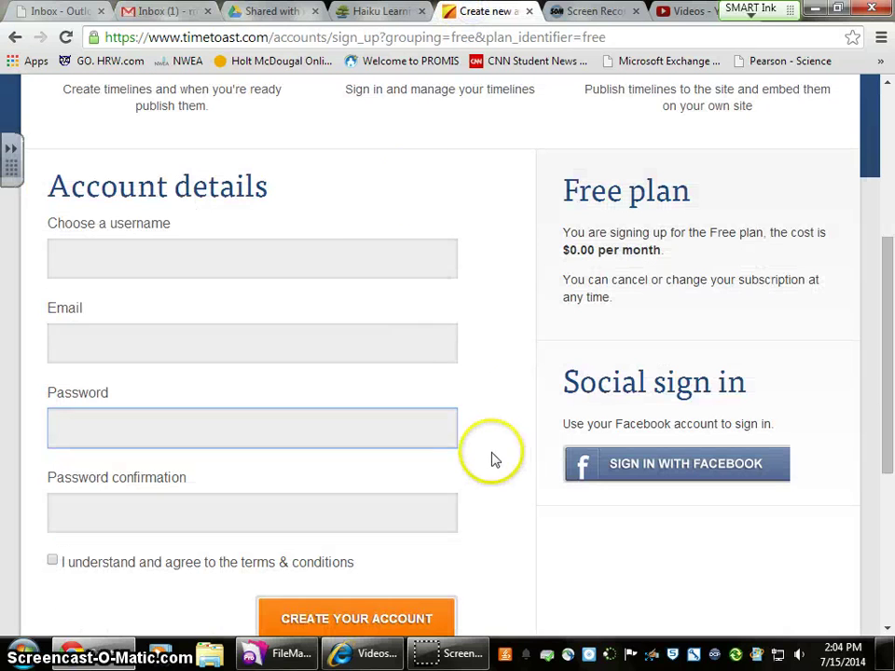
Step: Sign in to Timetoast with email and password and scroll the dashboard listing Indian Ocean Tsunami and Civil Rights Timeline
scroll(507, 467, up, 4)
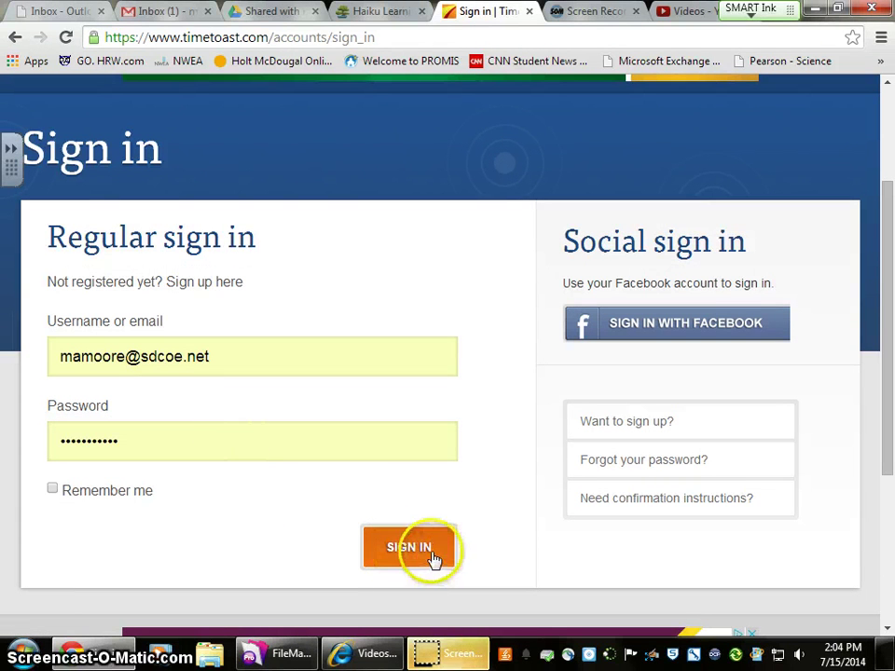
click(432, 557)
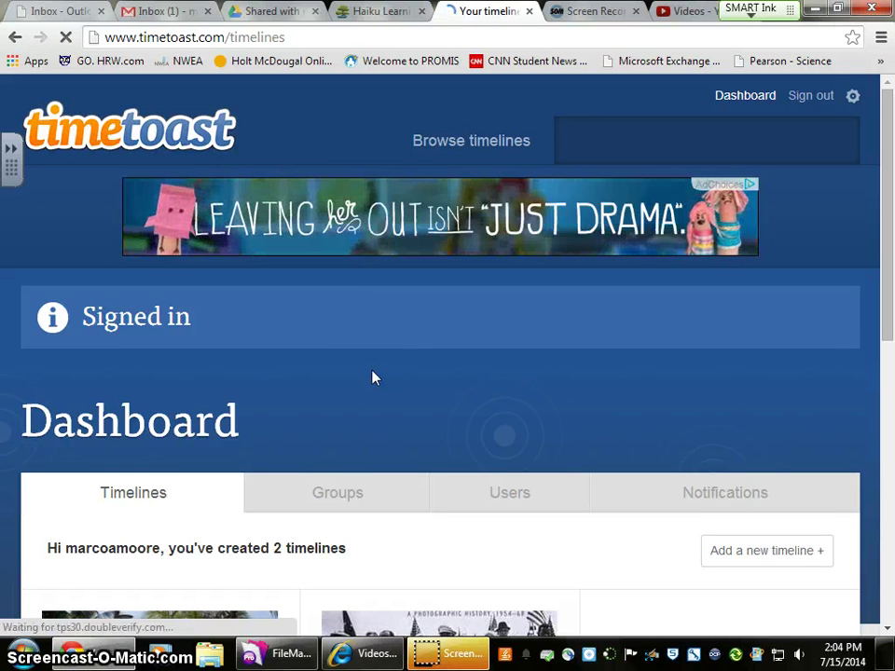
scroll(372, 374, down, 3)
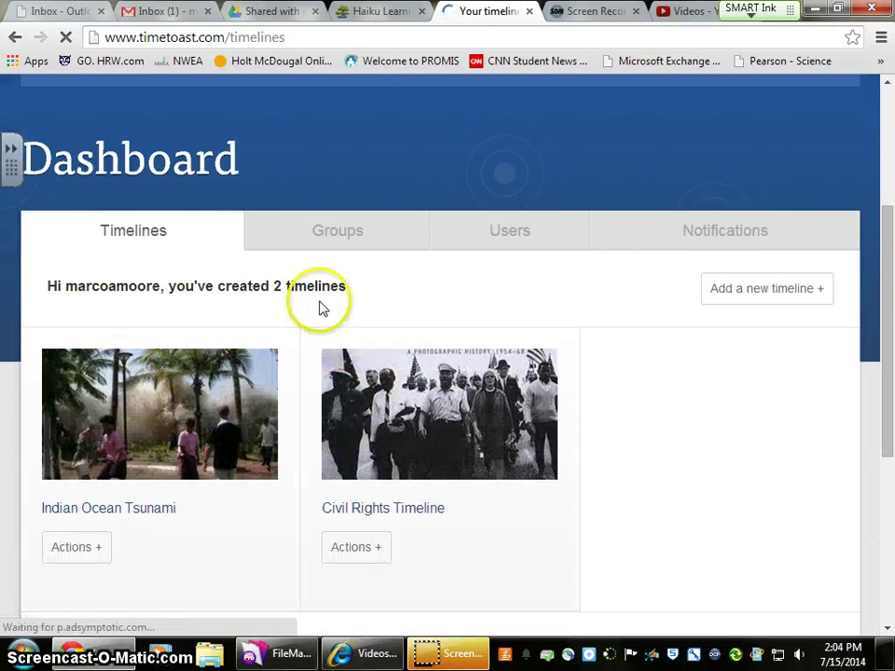
scroll(410, 484, down, 1)
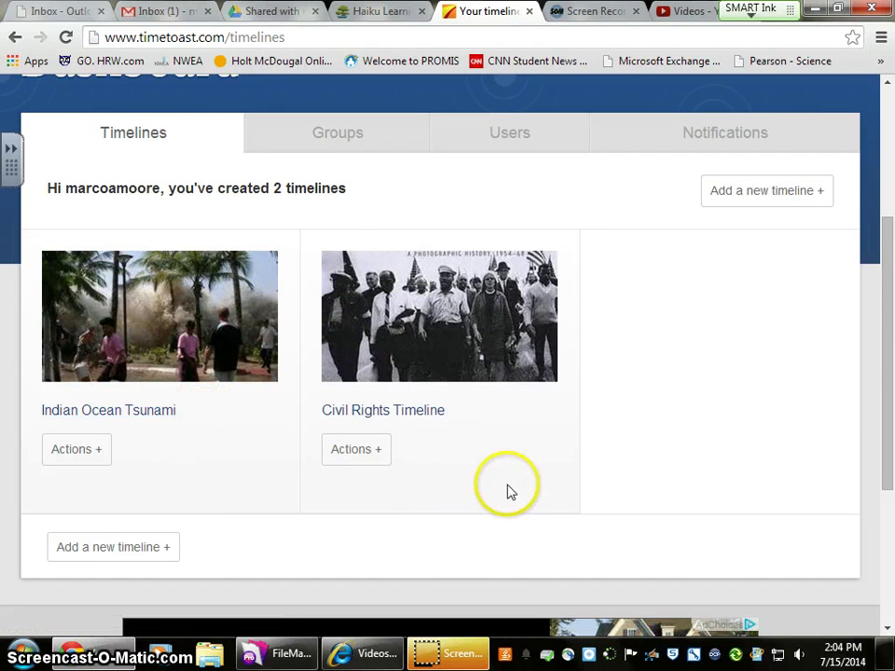
Step: Highlight the three full-credit timeline requirements in the Haiku directions, then return to the Timetoast dashboard
click(390, 12)
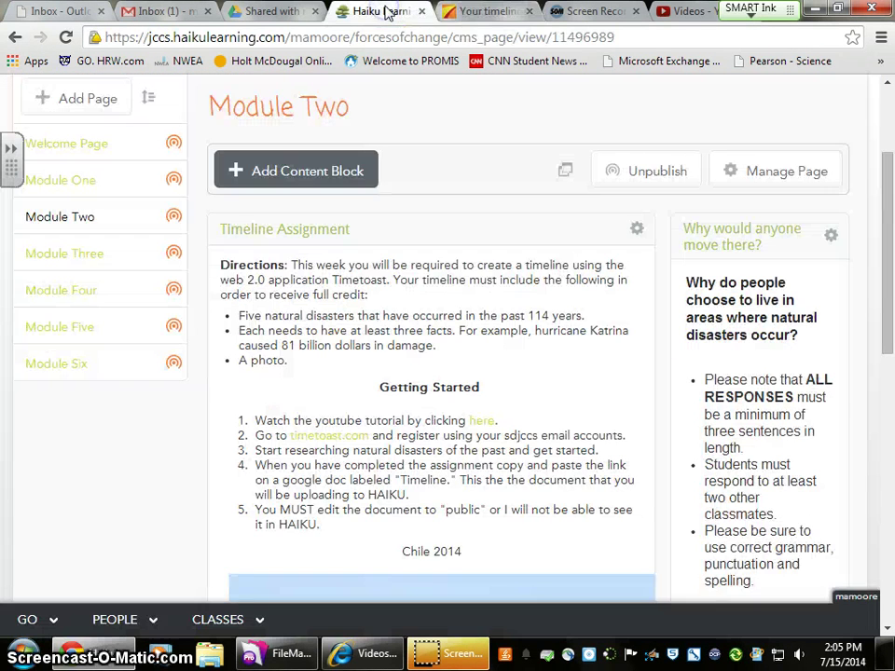
click(466, 11)
click(386, 12)
drag(238, 316, 436, 356)
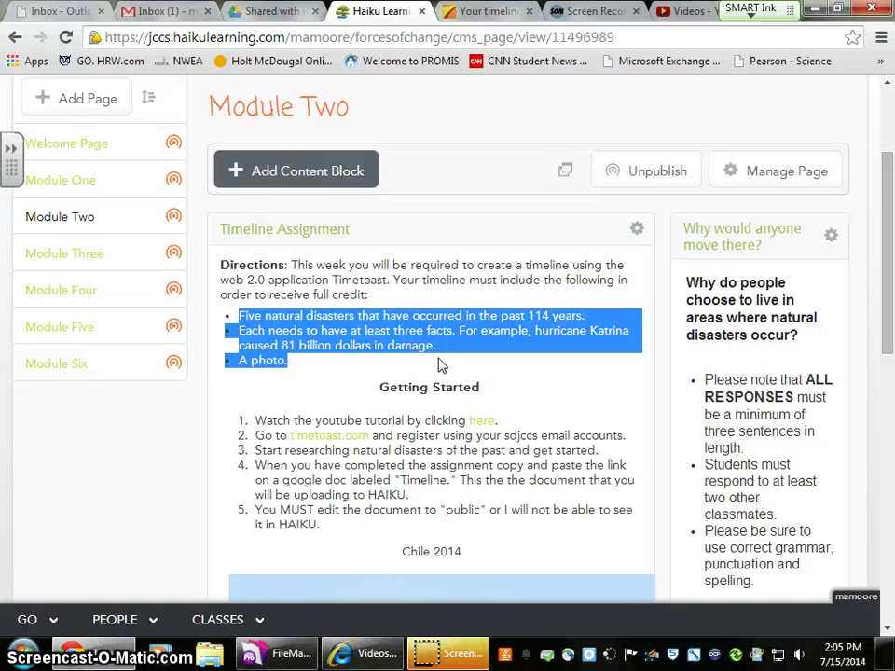
click(489, 13)
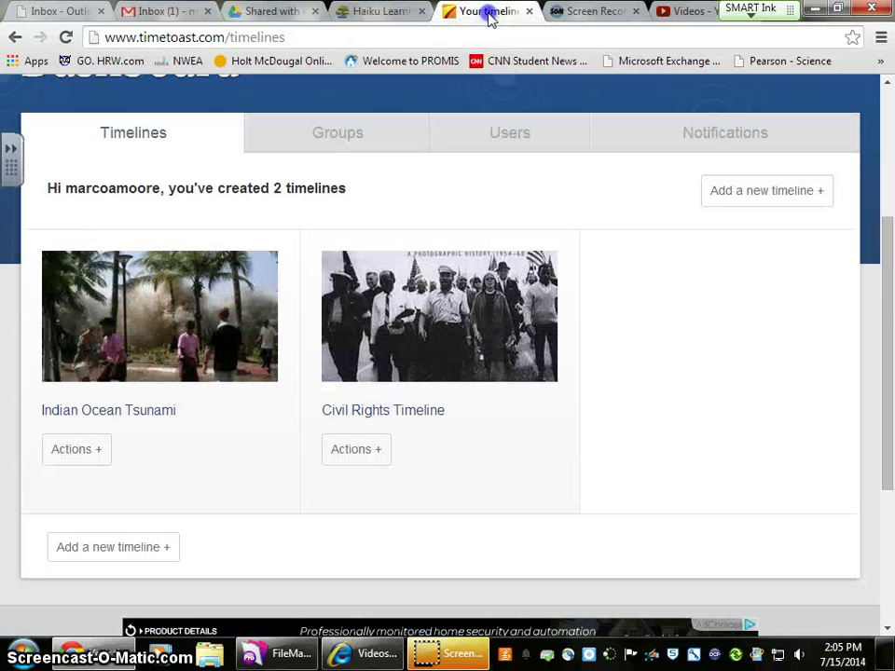
Step: Create a new timeline titled 'Natural Disasters' and bring up its cover image chooser
click(762, 195)
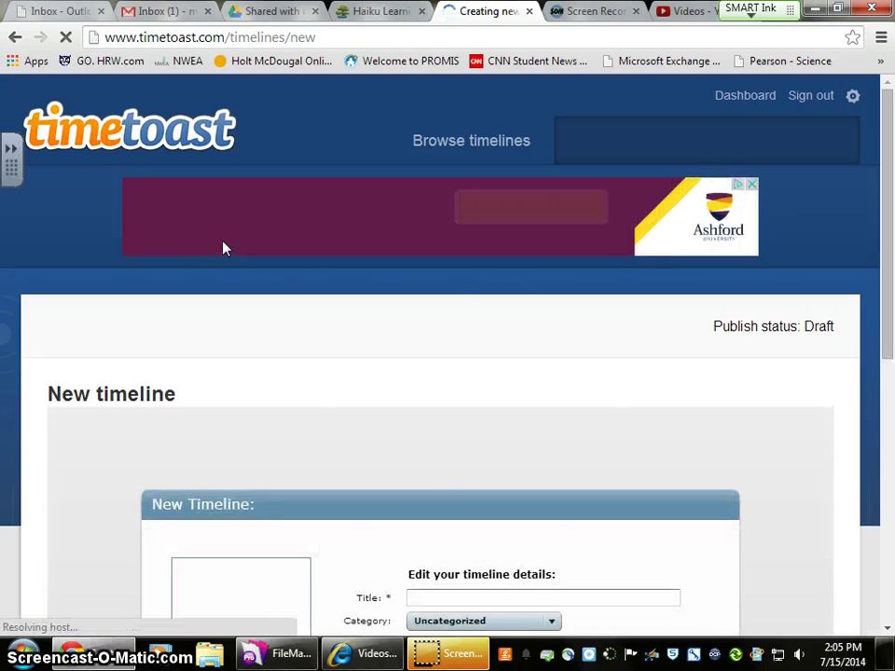
scroll(224, 248, down, 3)
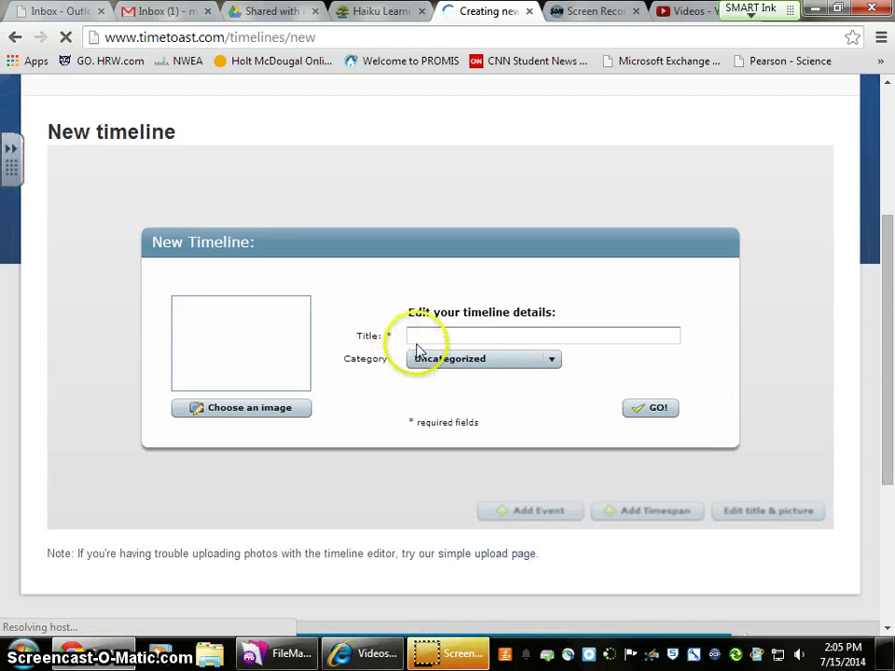
click(421, 338)
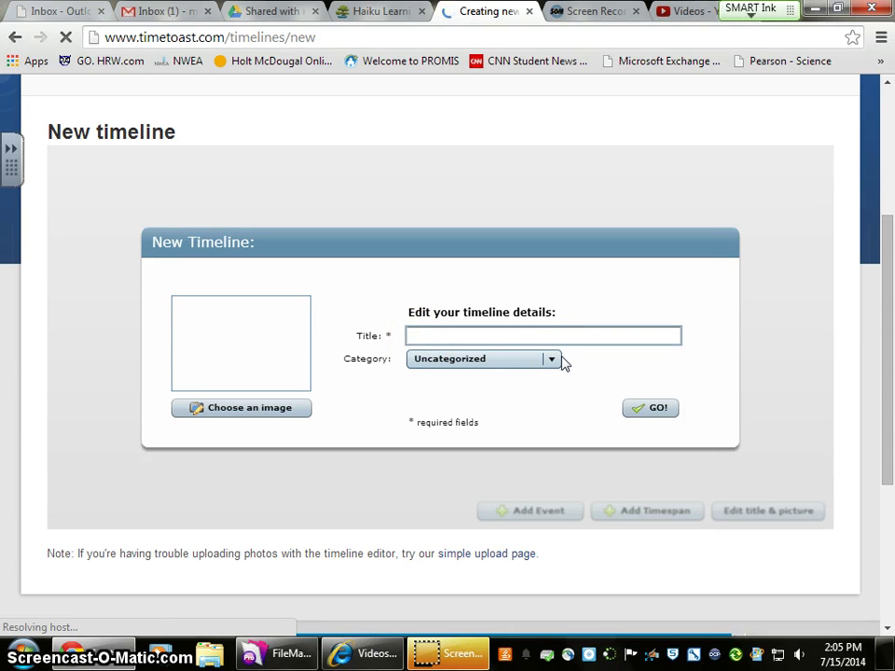
text(natu)
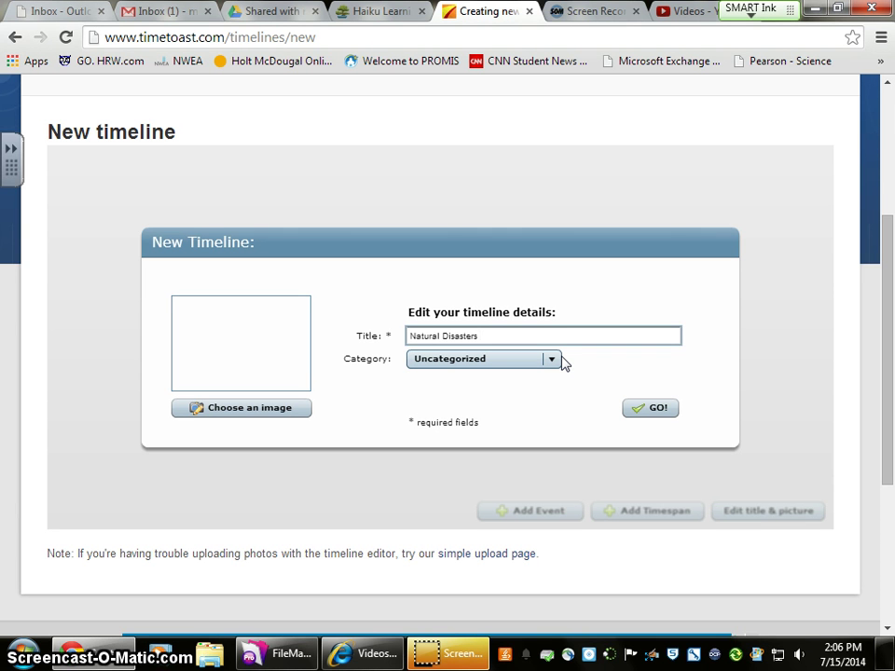
click(244, 409)
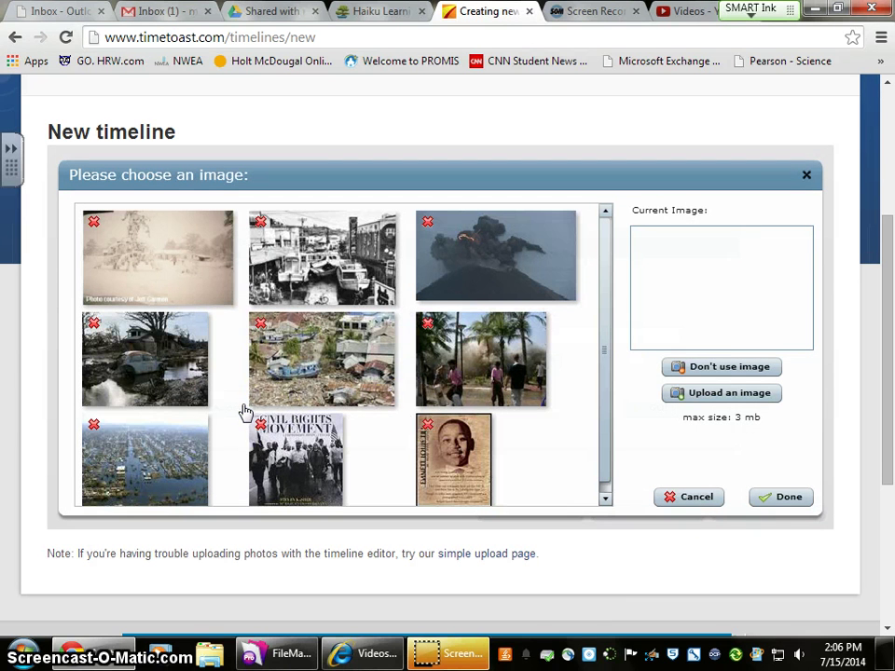
drag(603, 363, 599, 395)
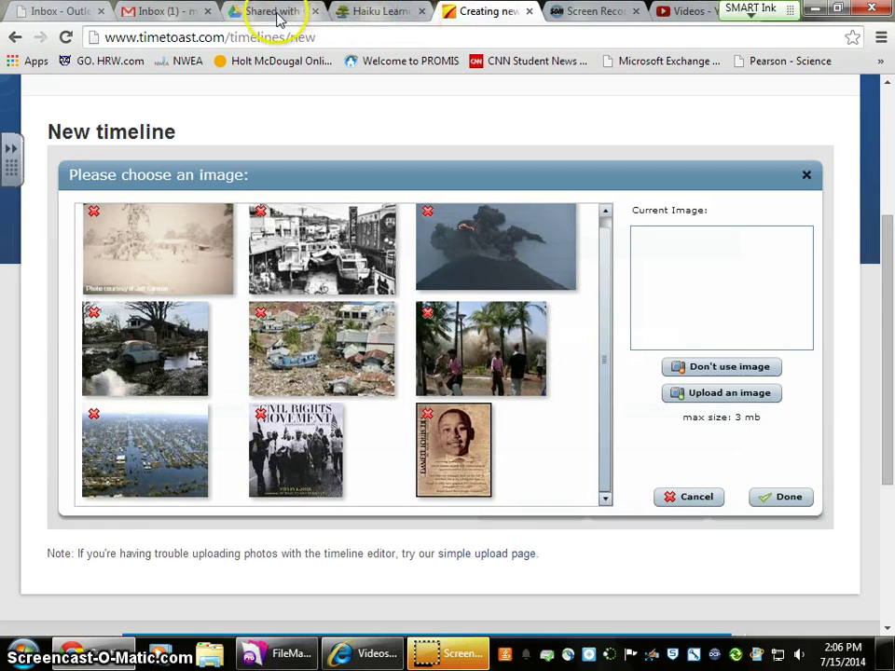
Step: Load Google in another tab and search for '1906 san francisco earthquake'
click(164, 11)
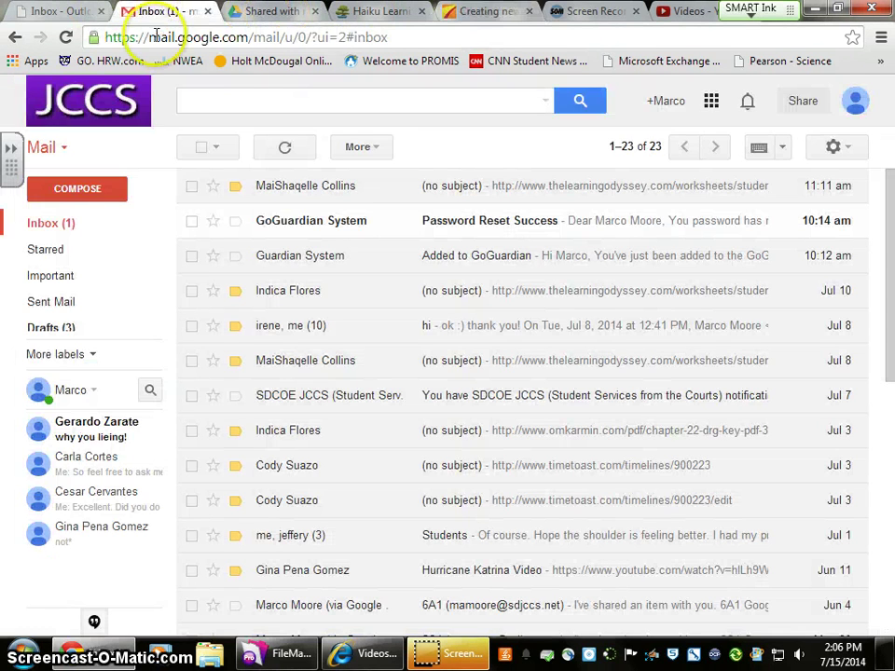
click(56, 11)
click(275, 37)
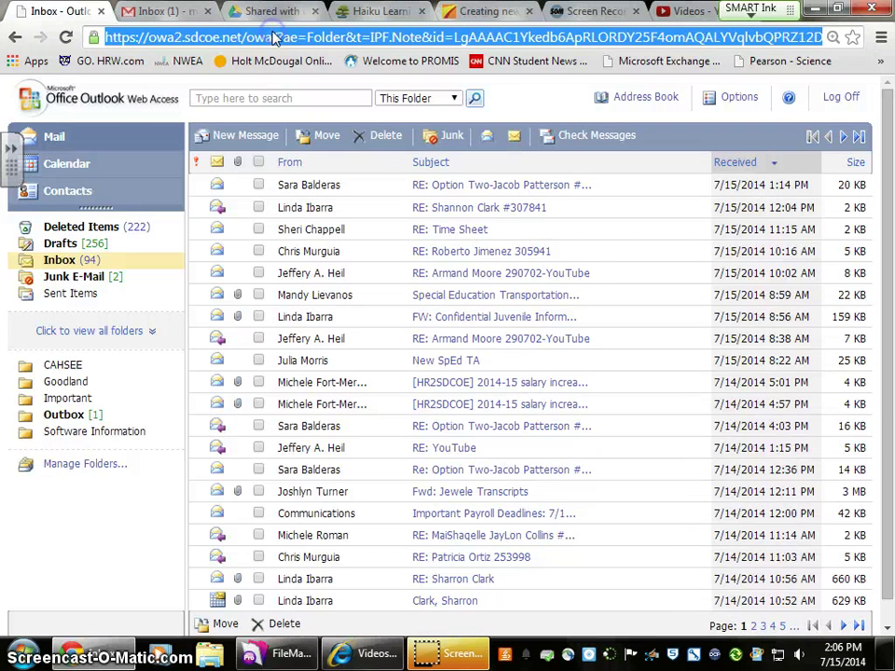
text(google.com)
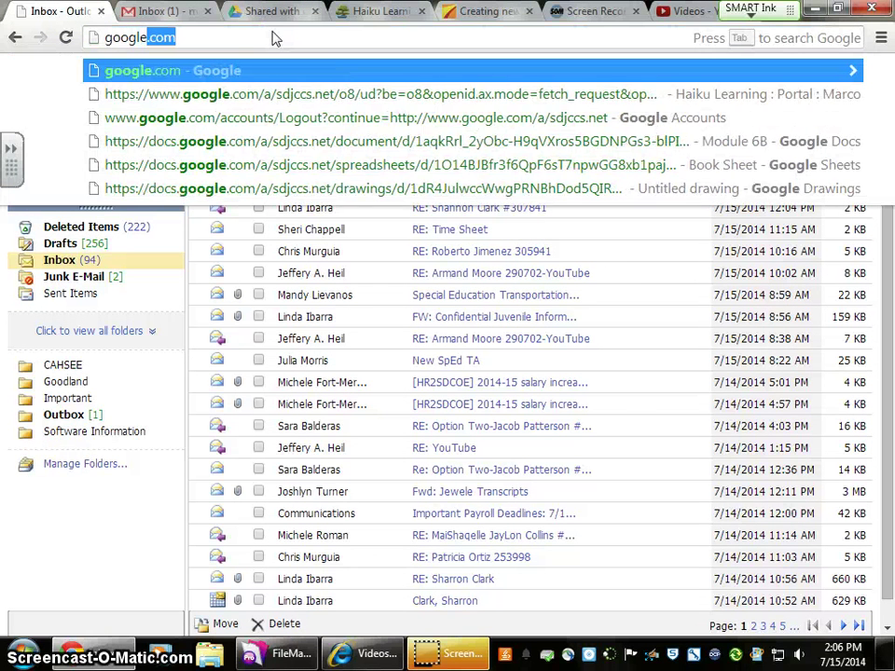
key(Return)
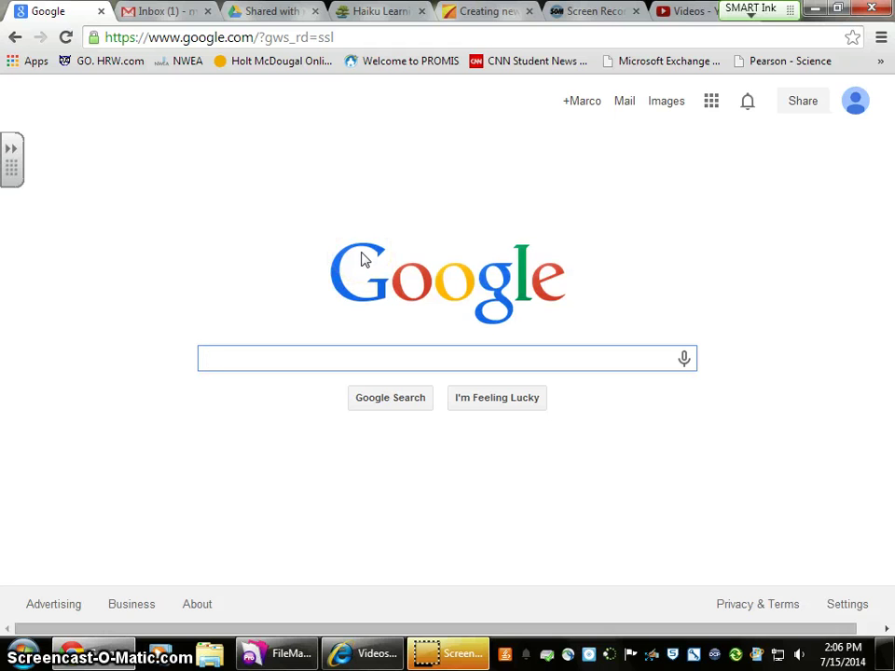
text(1906)
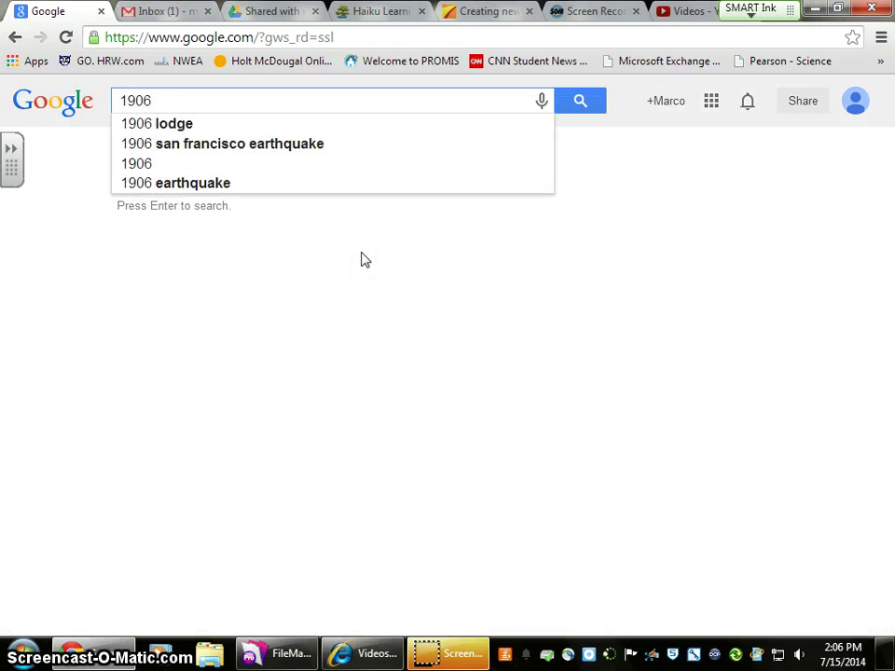
key(Down)
key(Down)
key(Return)
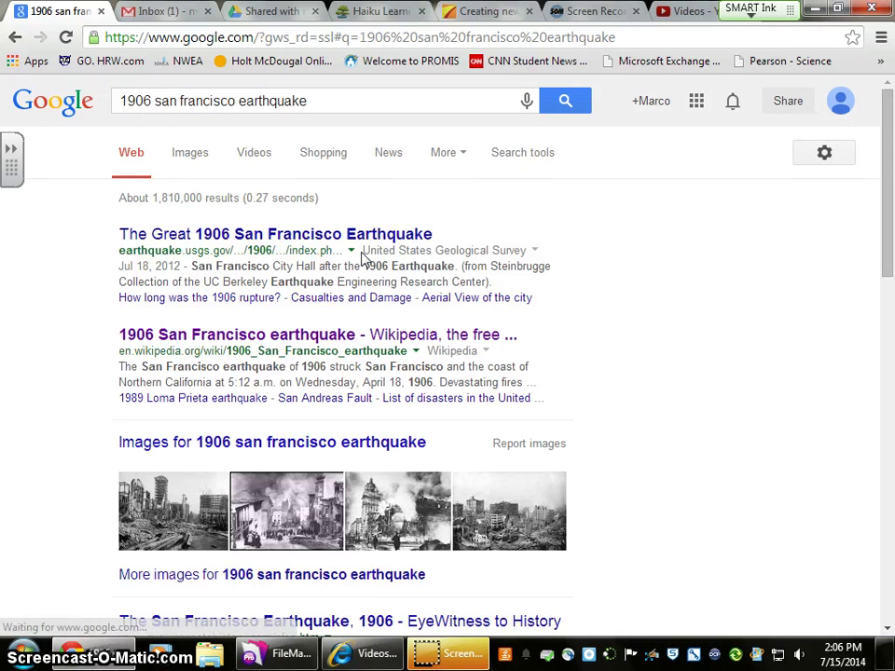
Step: Show image results, attempt to save the first earthquake photo, cancel, and return to the Timetoast chooser
click(193, 157)
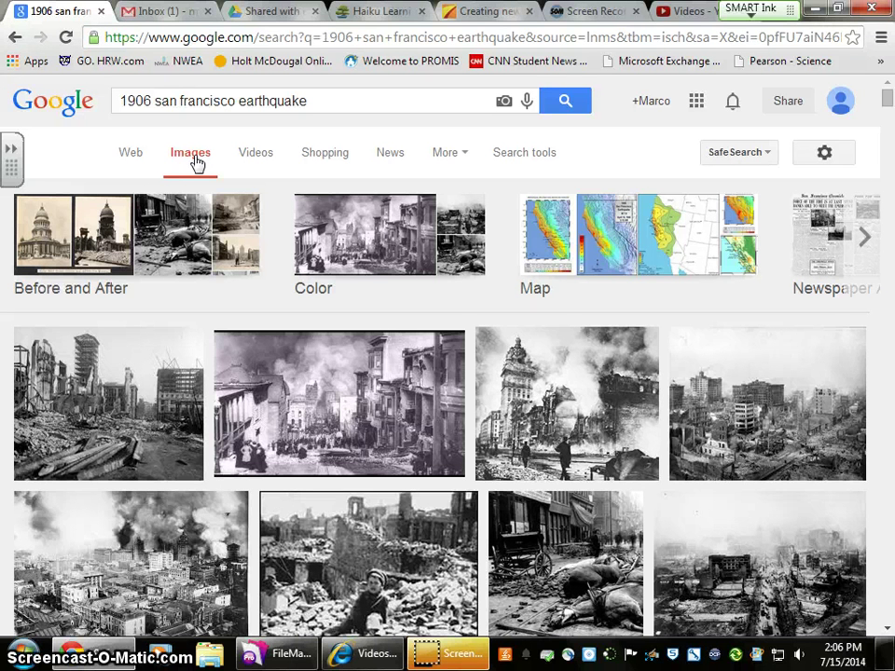
scroll(196, 163, down, 1)
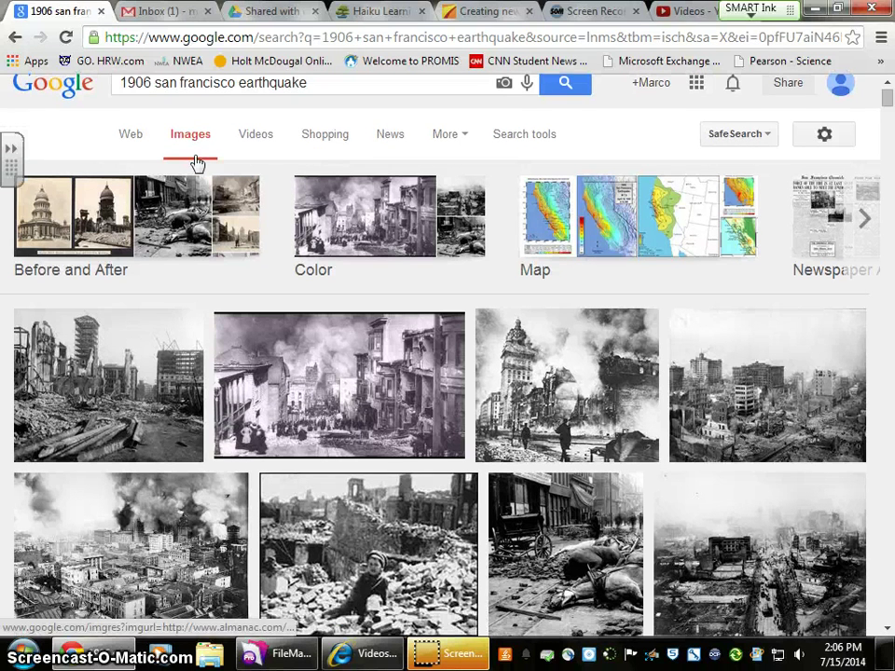
right_click(135, 364)
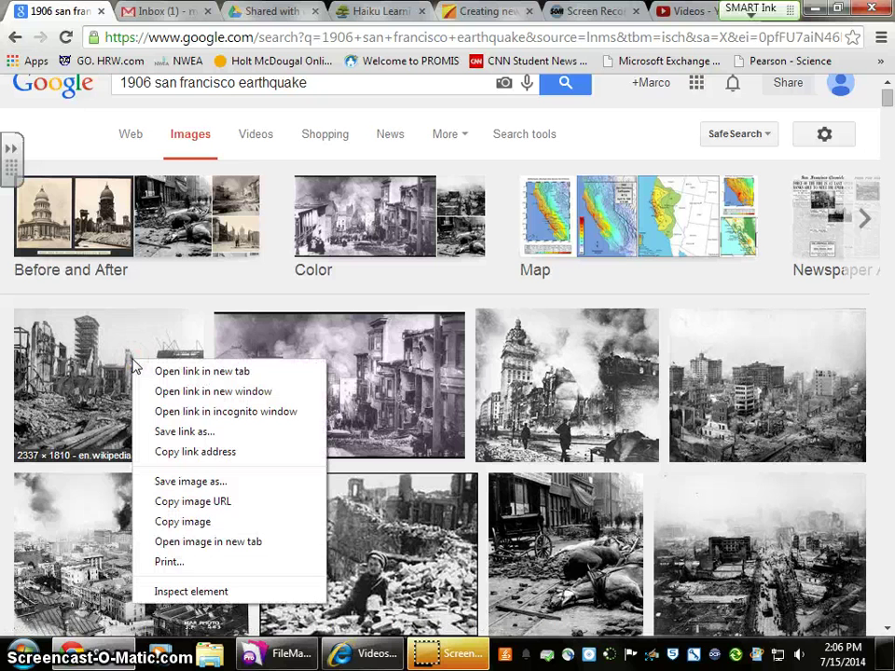
drag(142, 366, 196, 457)
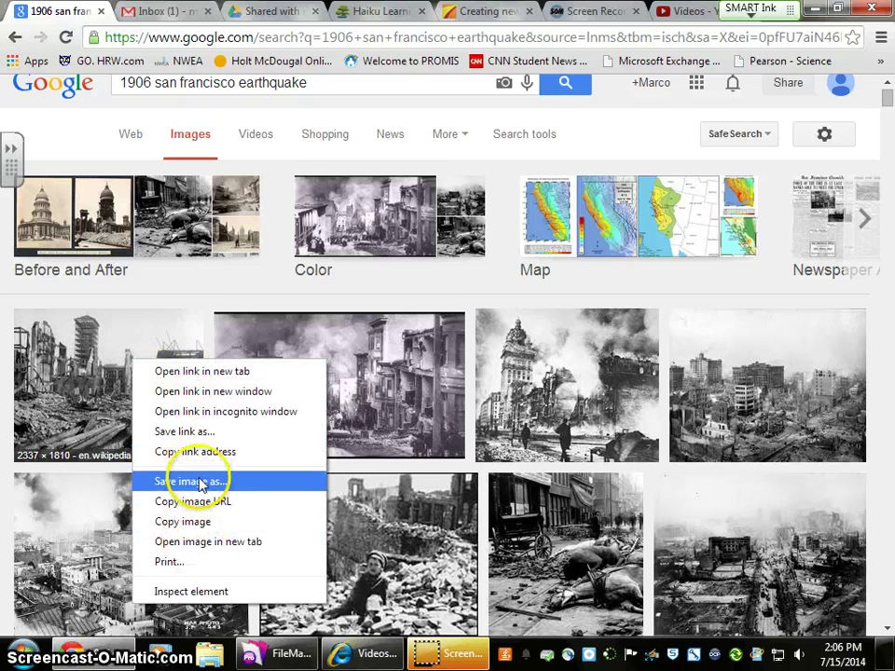
click(199, 482)
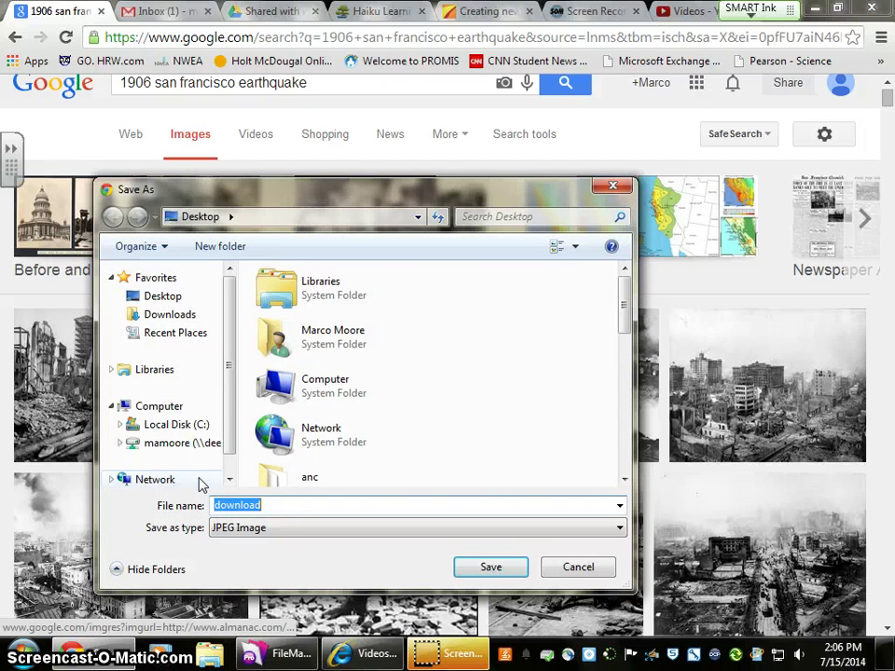
drag(433, 523, 228, 391)
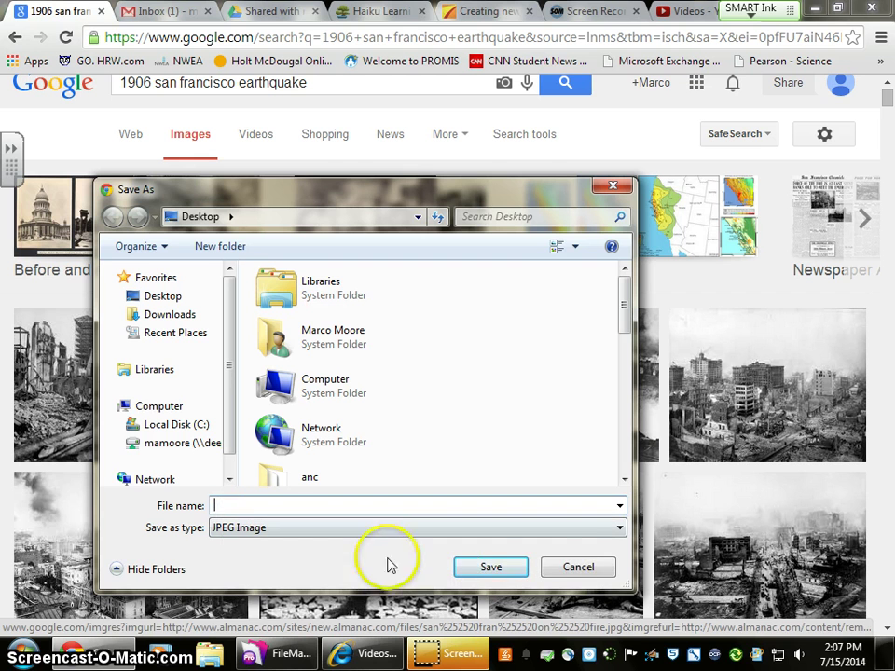
click(578, 568)
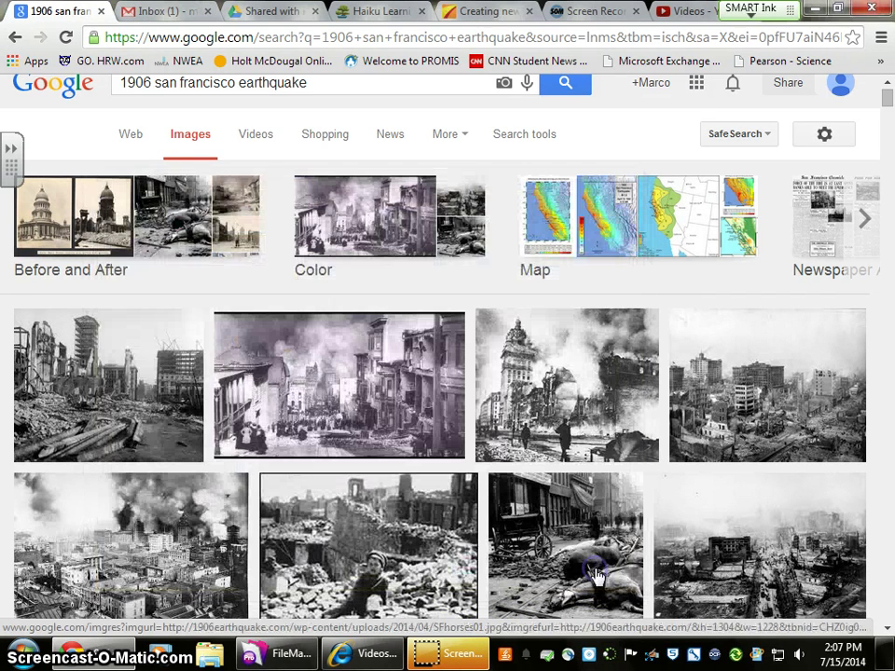
click(491, 13)
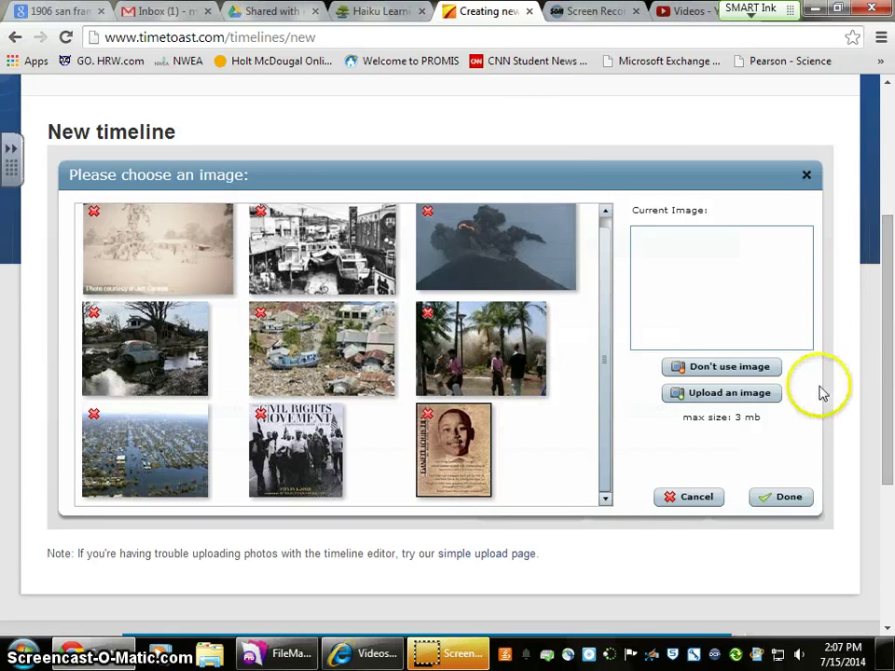
Step: Close the upload file picker and choose the flooded-city picture as the timeline cover
click(710, 393)
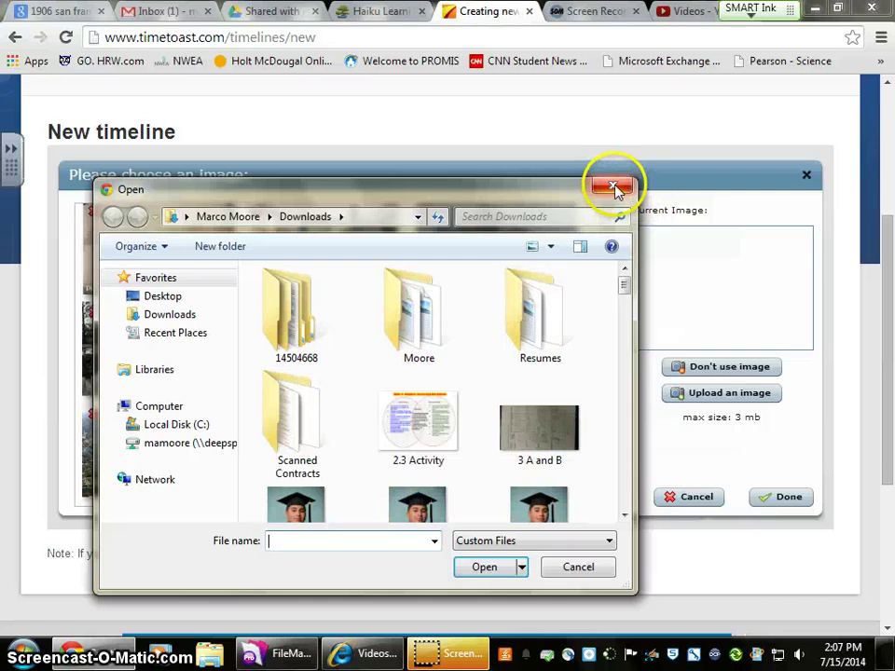
click(613, 190)
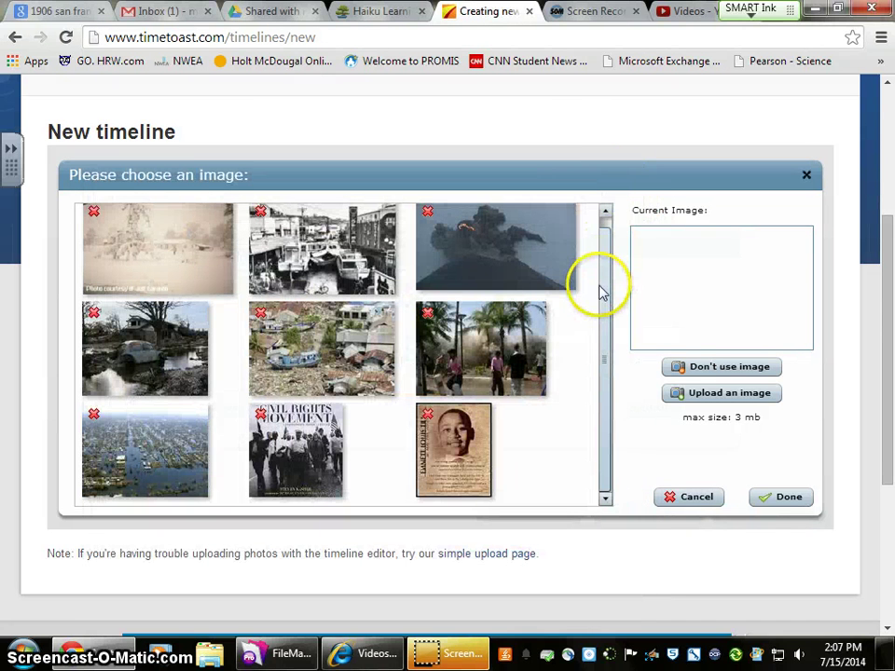
scroll(599, 290, up, 1)
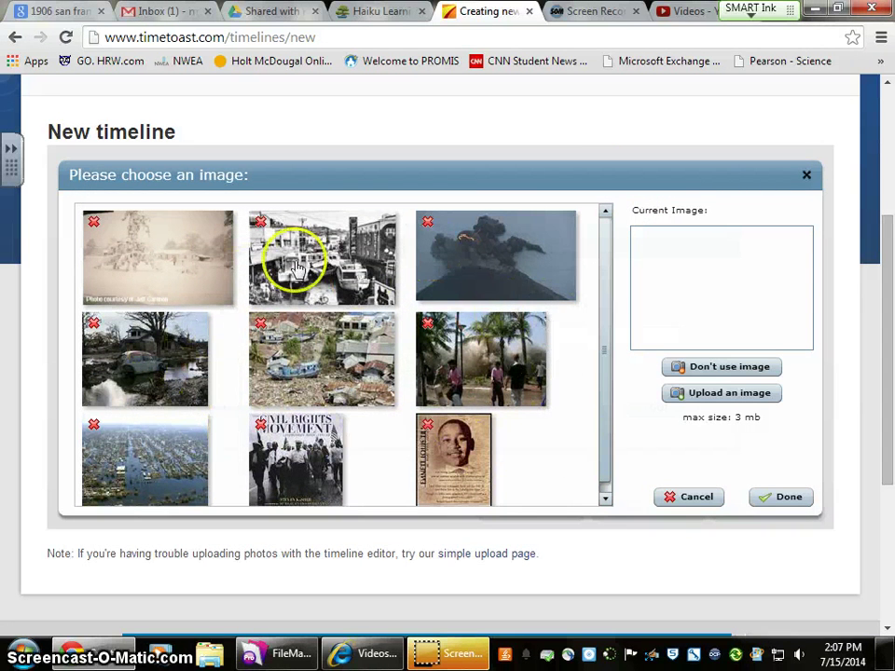
click(169, 463)
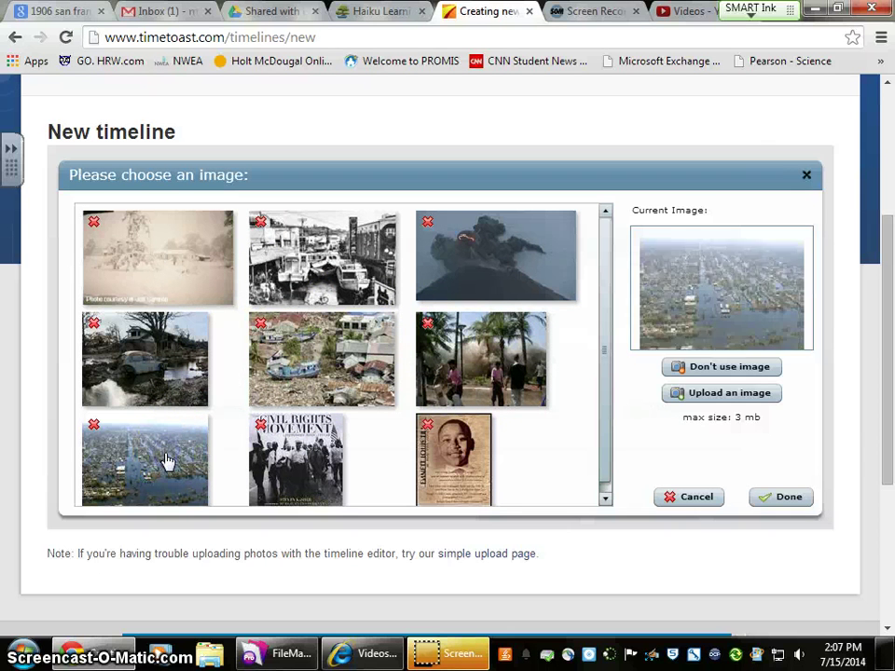
click(787, 497)
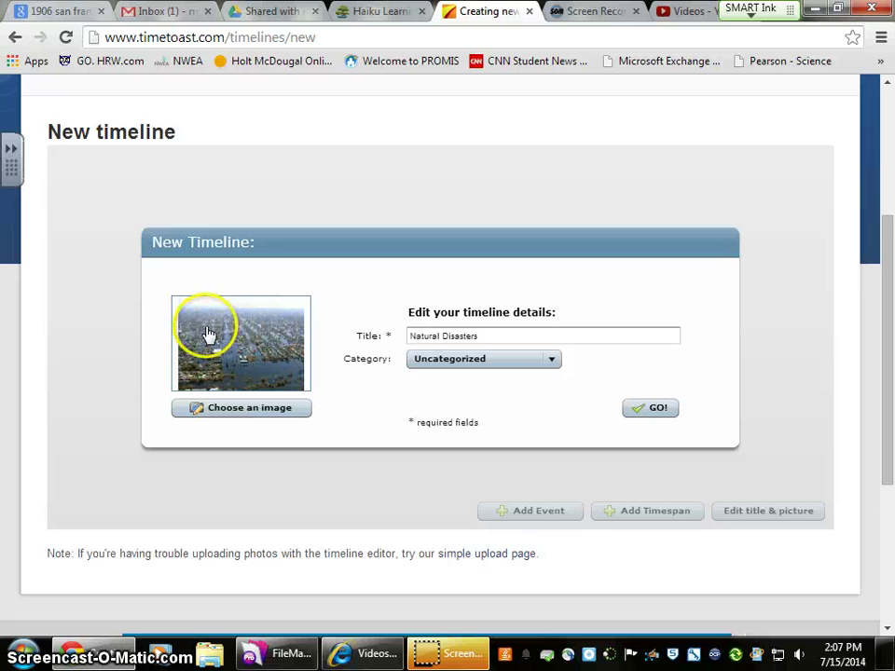
Step: Create the Natural Disasters timeline and scroll through its empty draft editor
click(657, 410)
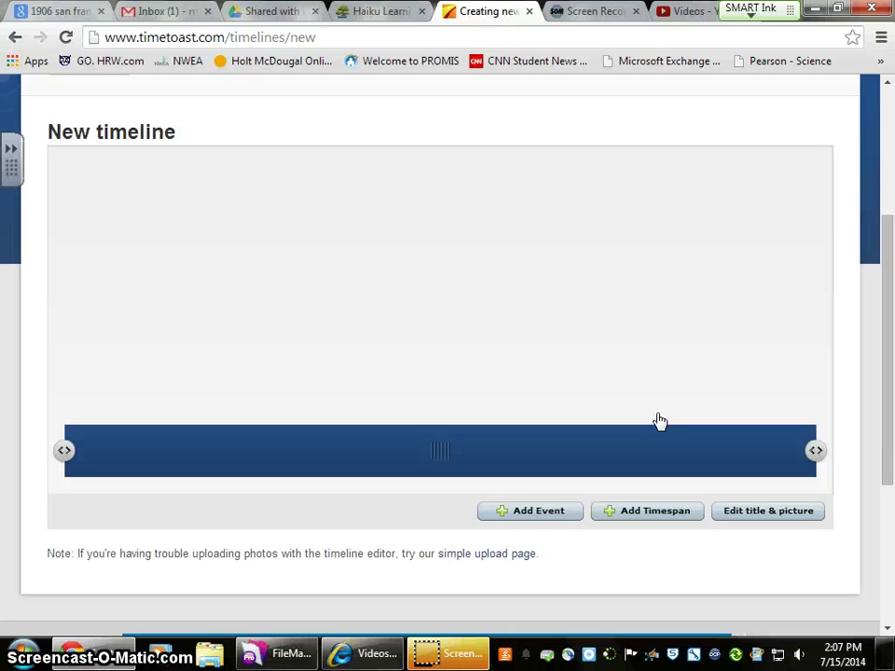
click(253, 282)
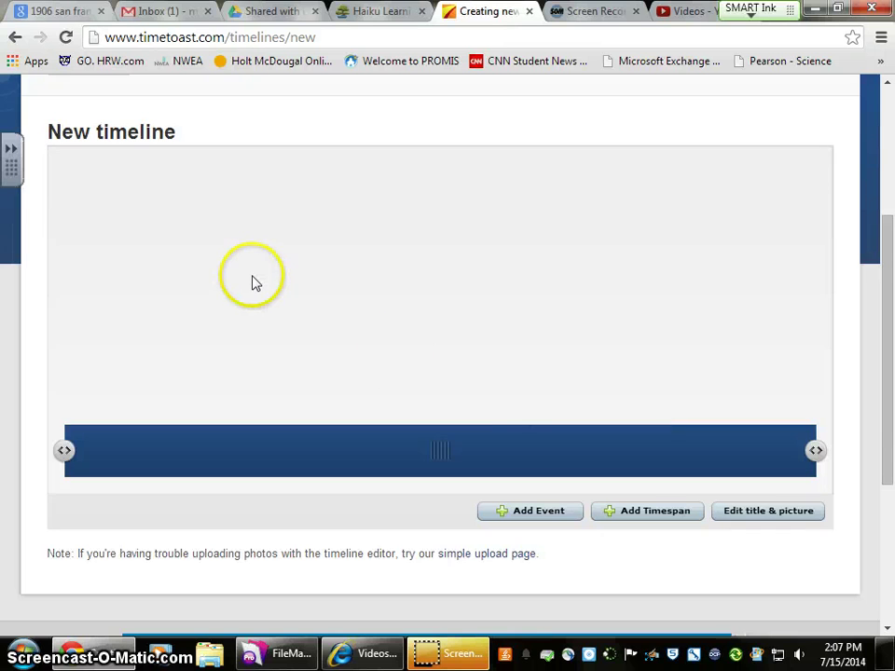
scroll(254, 281, up, 3)
scroll(253, 281, down, 2)
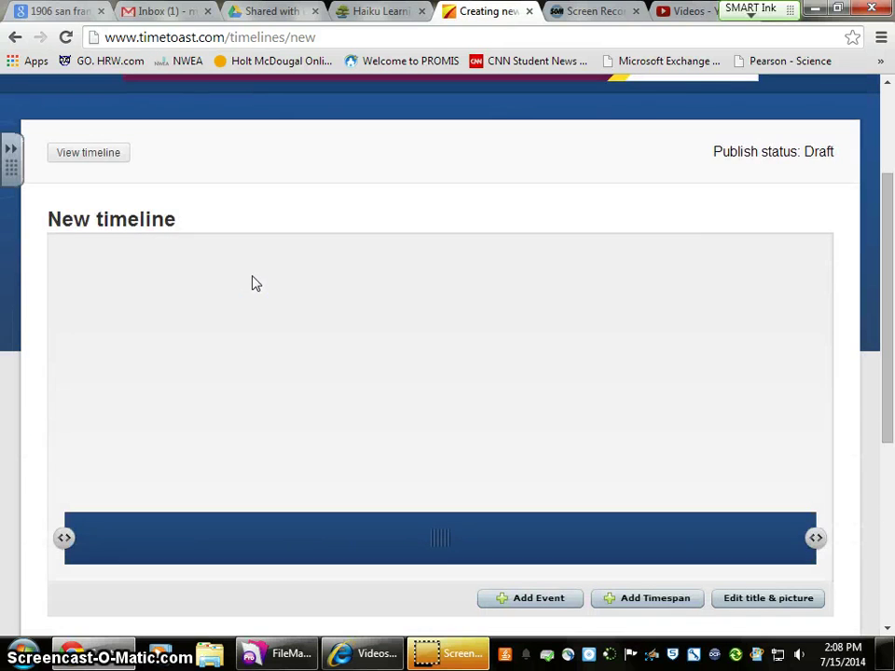
scroll(253, 283, up, 2)
scroll(252, 282, down, 3)
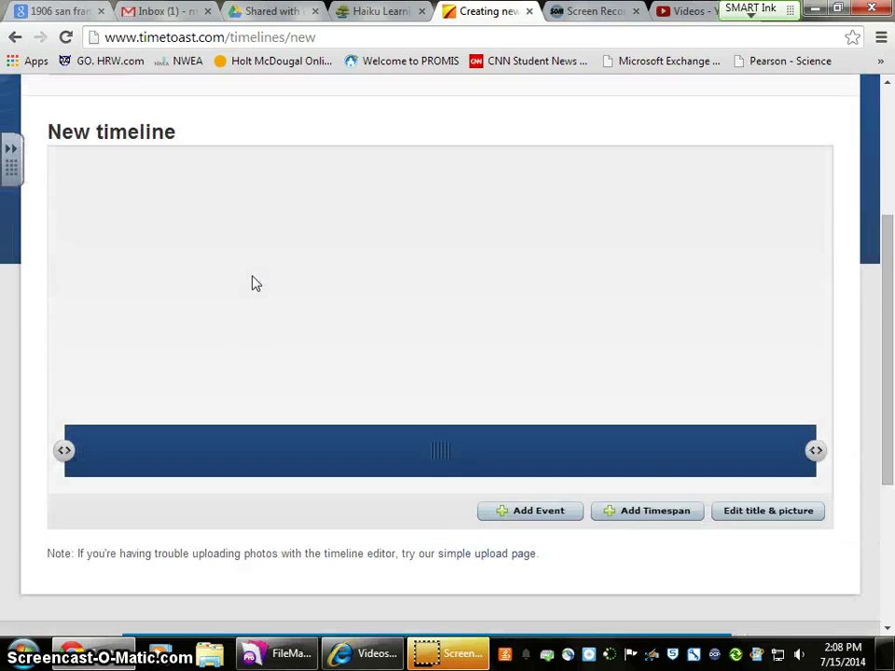
Step: Add an event titled '1906 San Francisco Earthquake' and change its year from 2014 to 1906
click(533, 512)
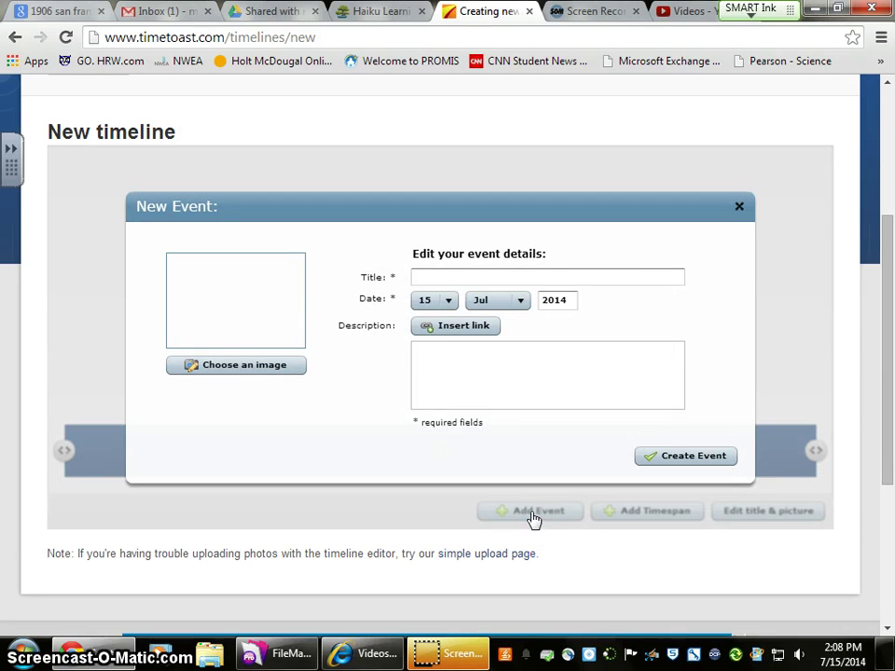
click(459, 277)
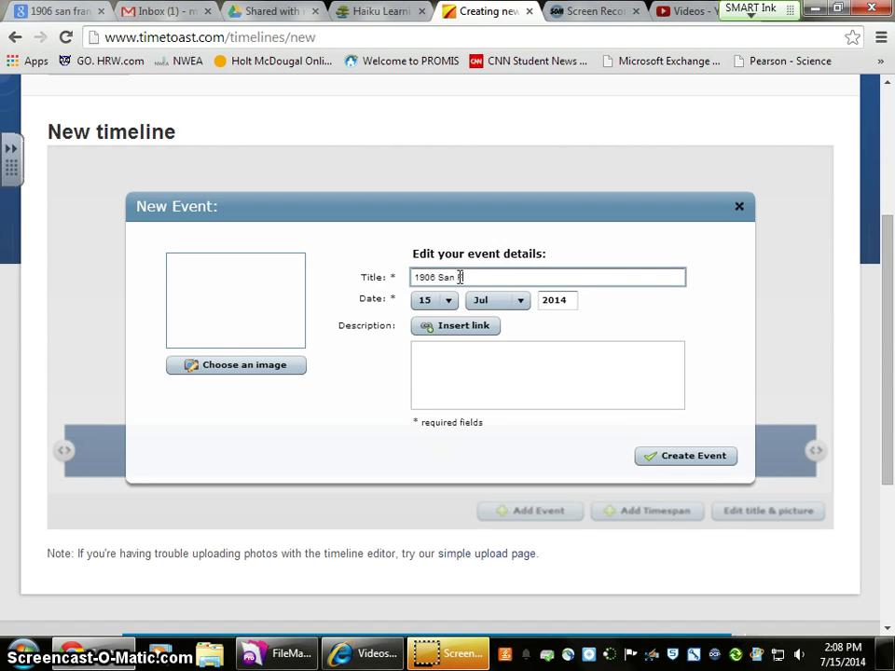
text(o Eartquake)
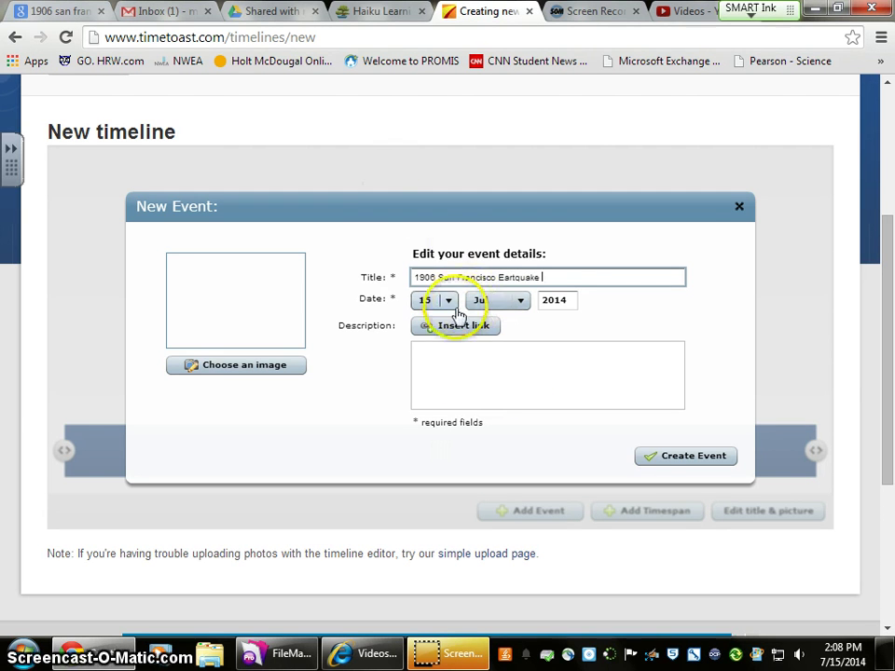
click(562, 300)
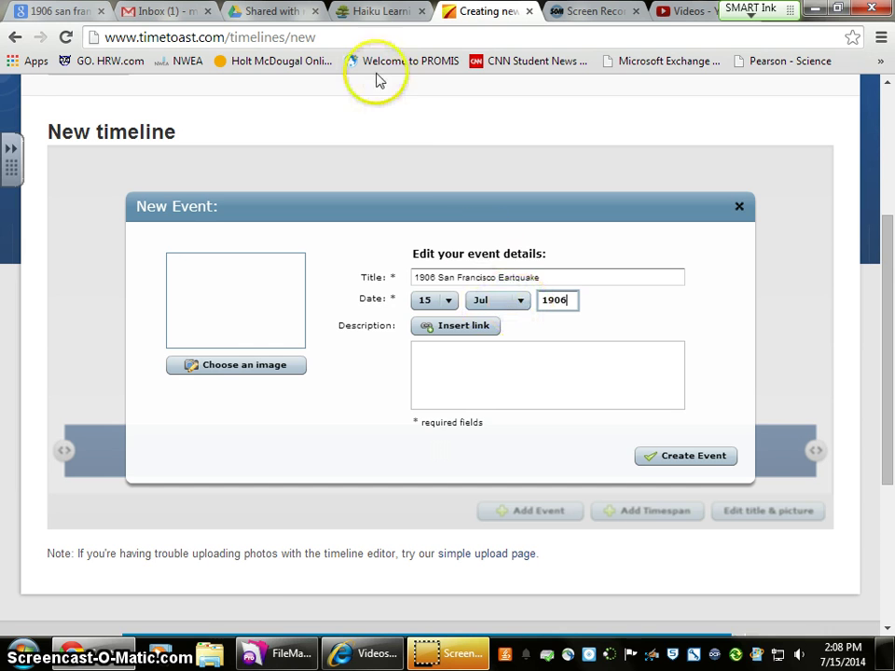
Step: Find the earthquake's date, April 18, 1906, in the Wikipedia article, then return to the Timetoast event form
click(70, 14)
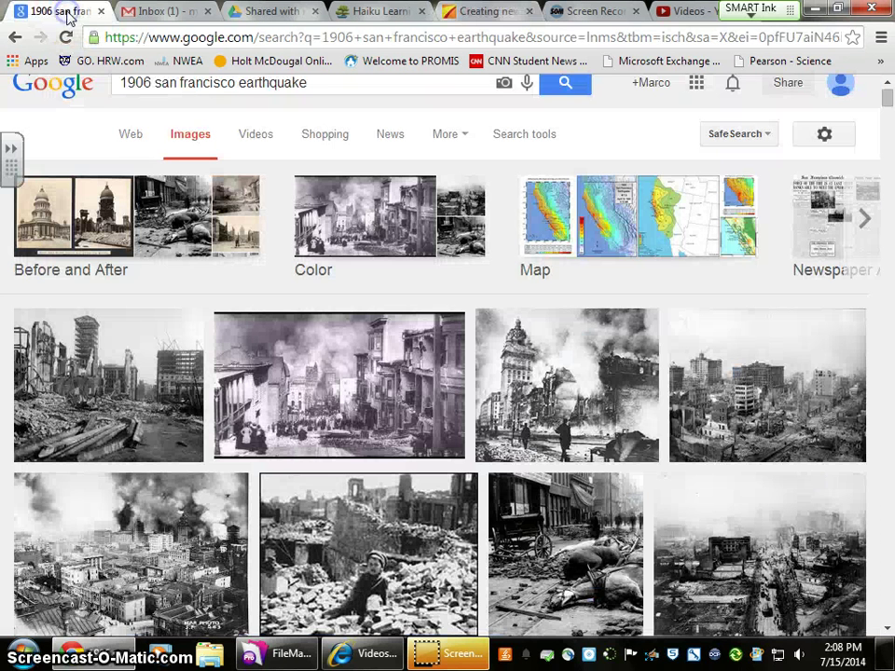
click(131, 137)
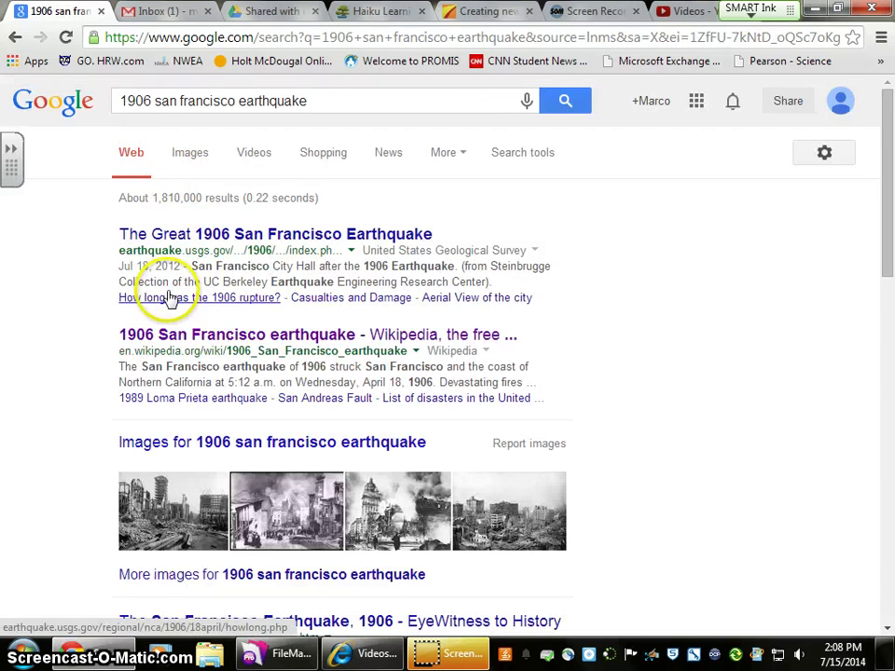
click(285, 334)
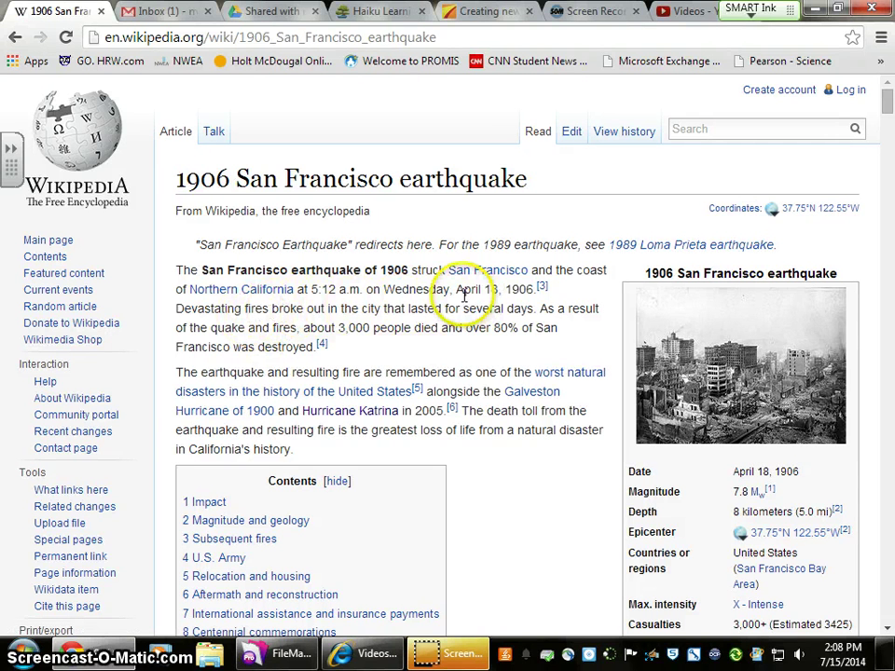
drag(456, 290, 500, 292)
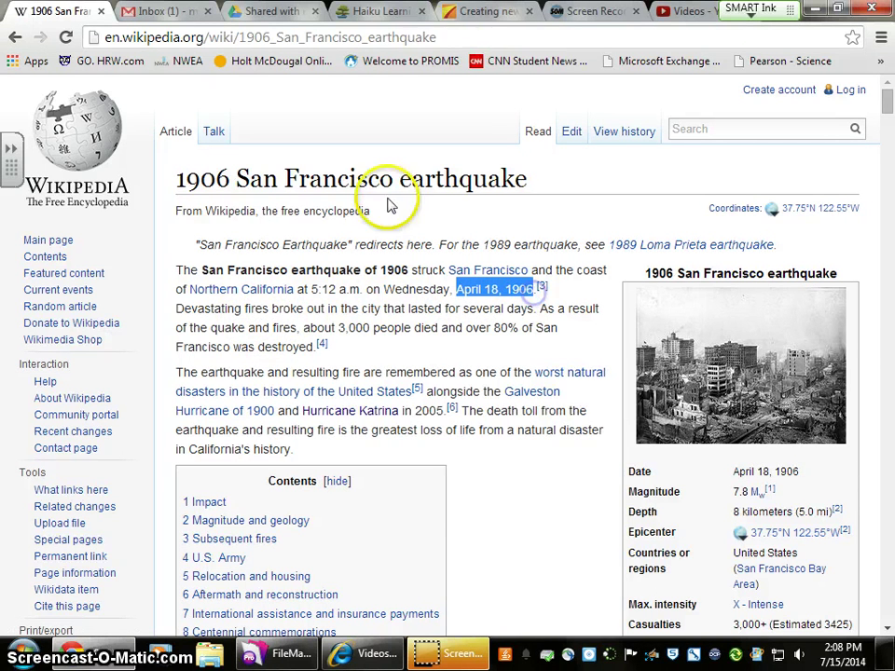
click(496, 13)
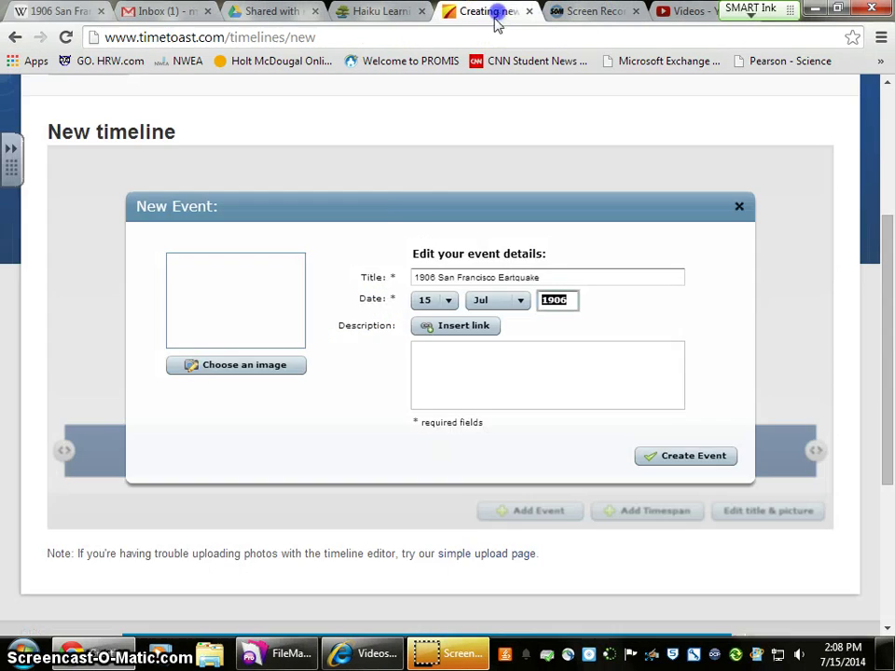
Step: Set the earthquake event's date to 18 Apr 1906
click(447, 300)
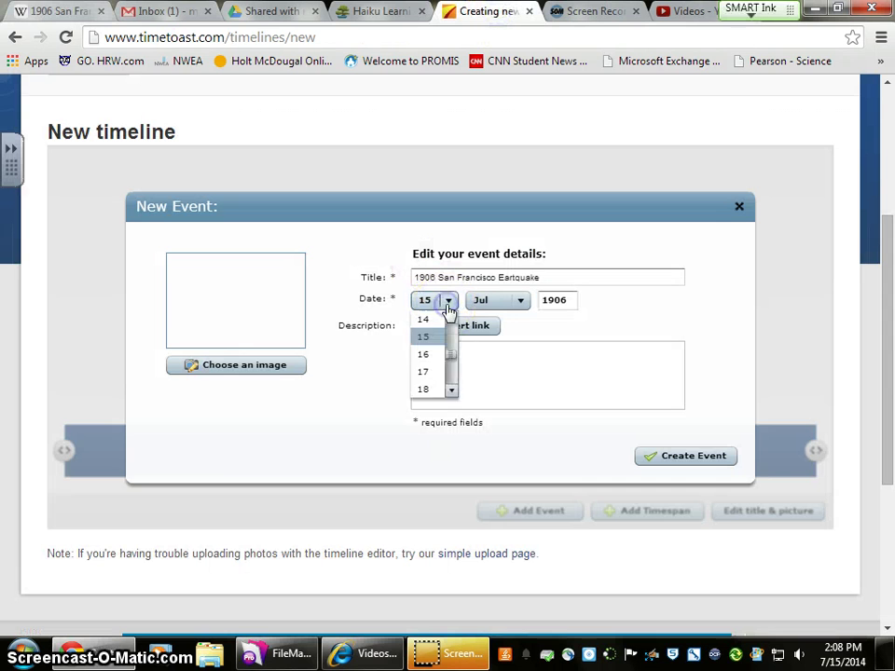
click(431, 388)
click(521, 300)
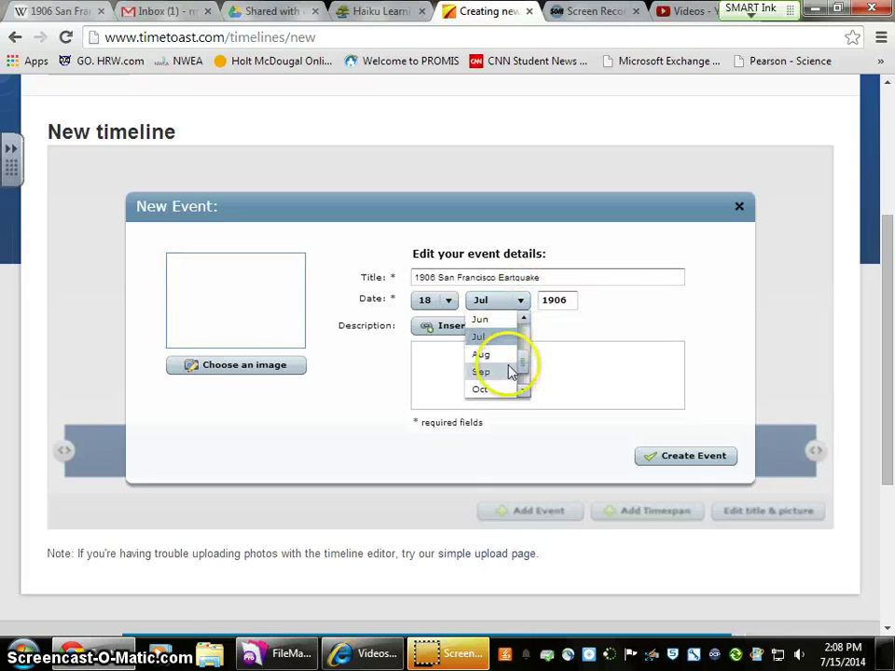
drag(523, 363, 524, 346)
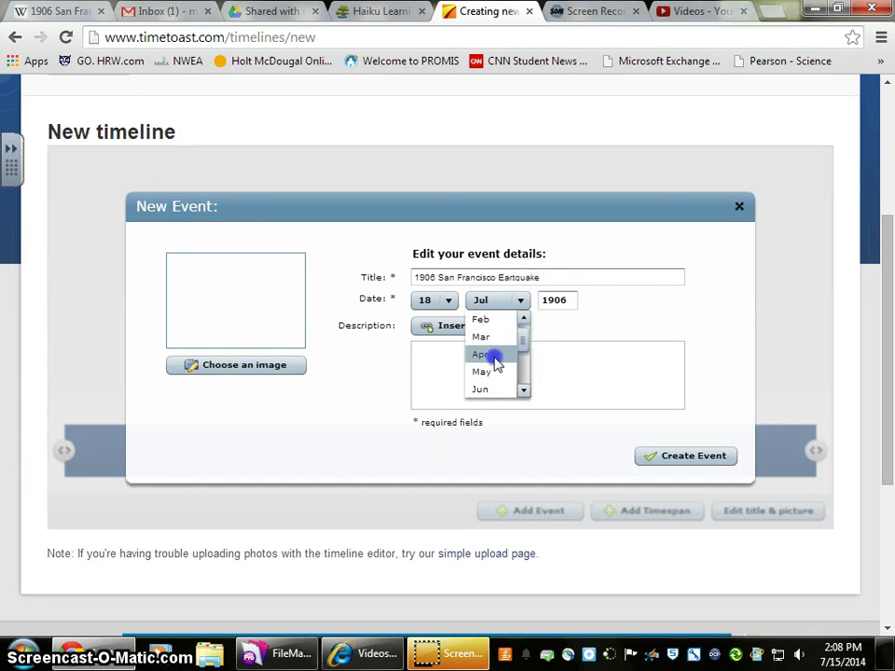
click(518, 355)
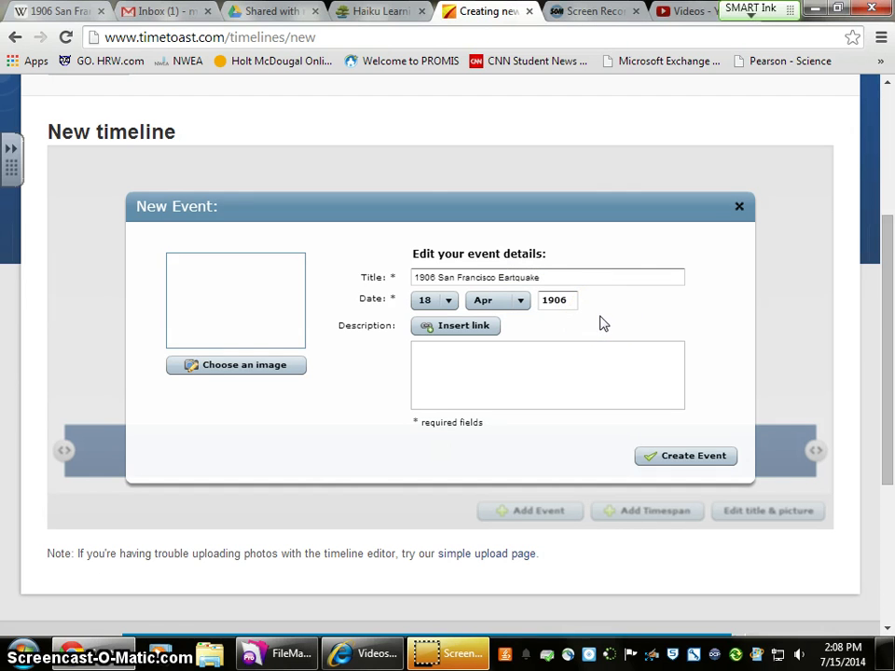
Step: Attach the snow-covered landscape photo as the event's picture
click(434, 364)
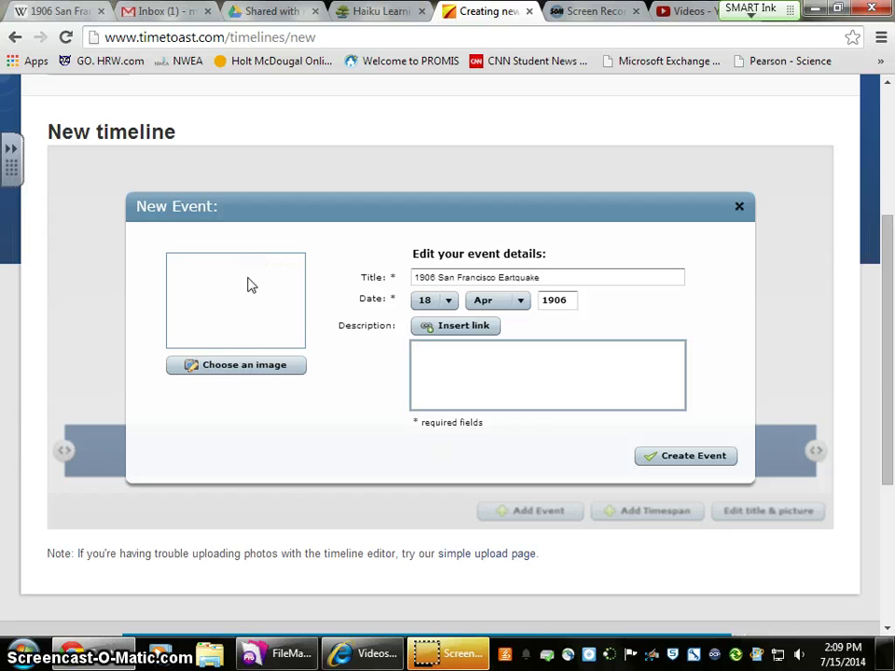
click(267, 369)
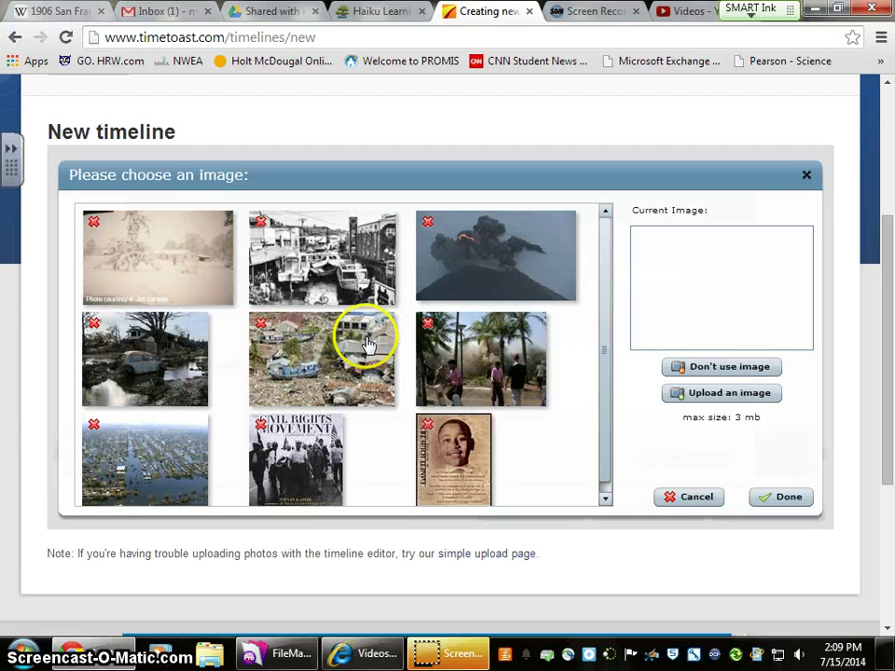
click(176, 251)
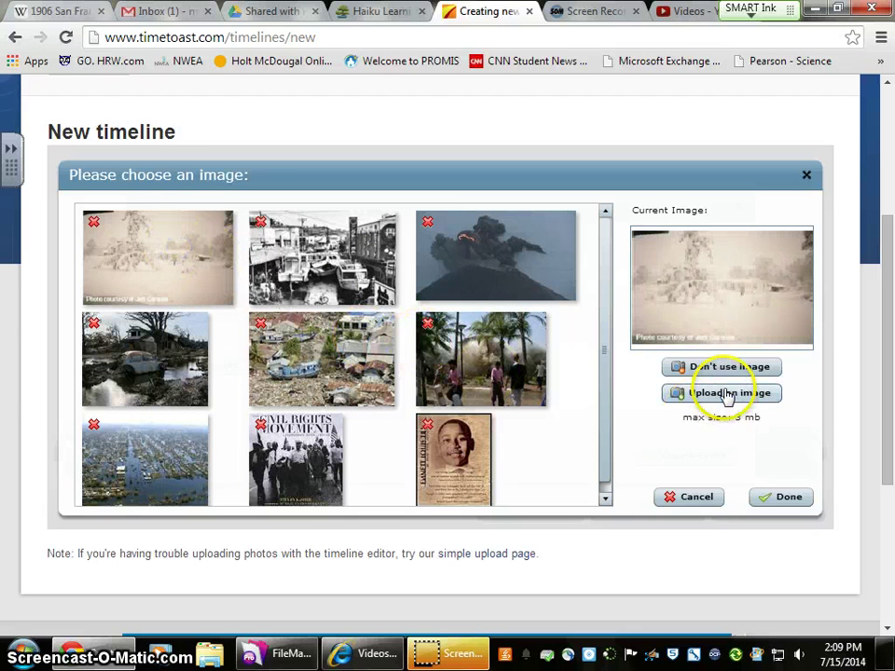
click(785, 497)
click(521, 371)
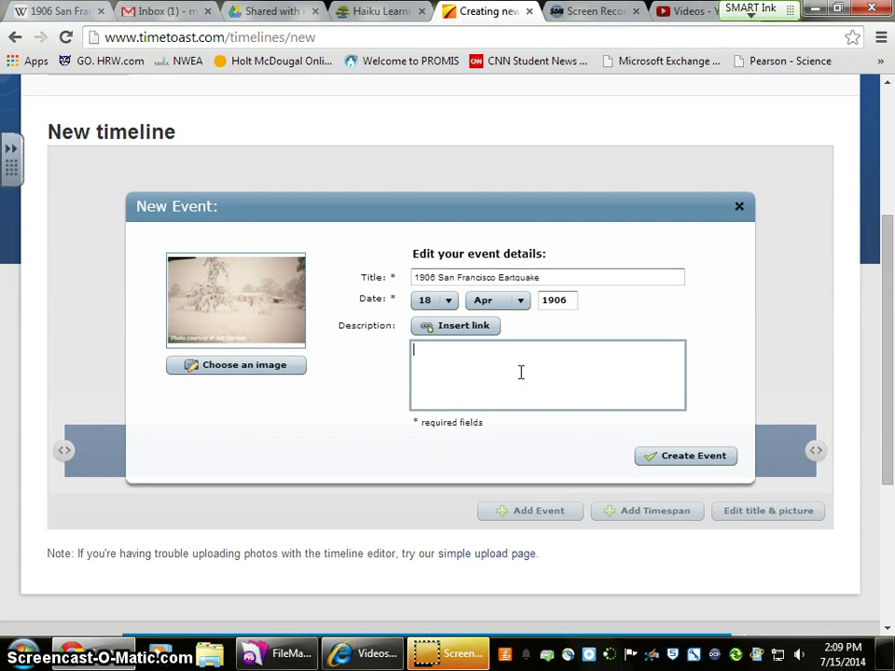
click(58, 12)
Step: Read the Wikipedia passage on the fires and 3,000 deaths, then return to the Timetoast event form
click(282, 280)
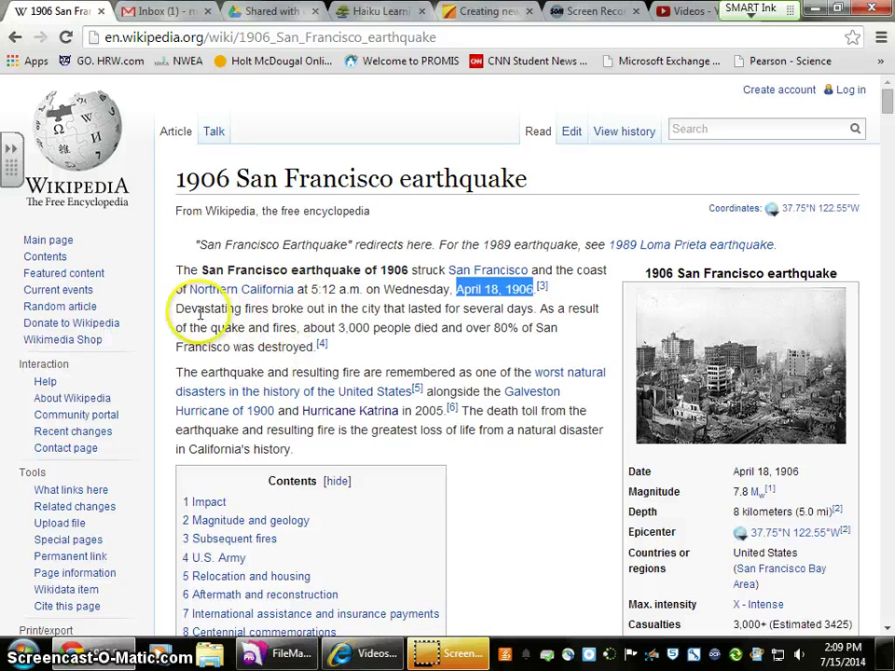
drag(177, 309, 460, 318)
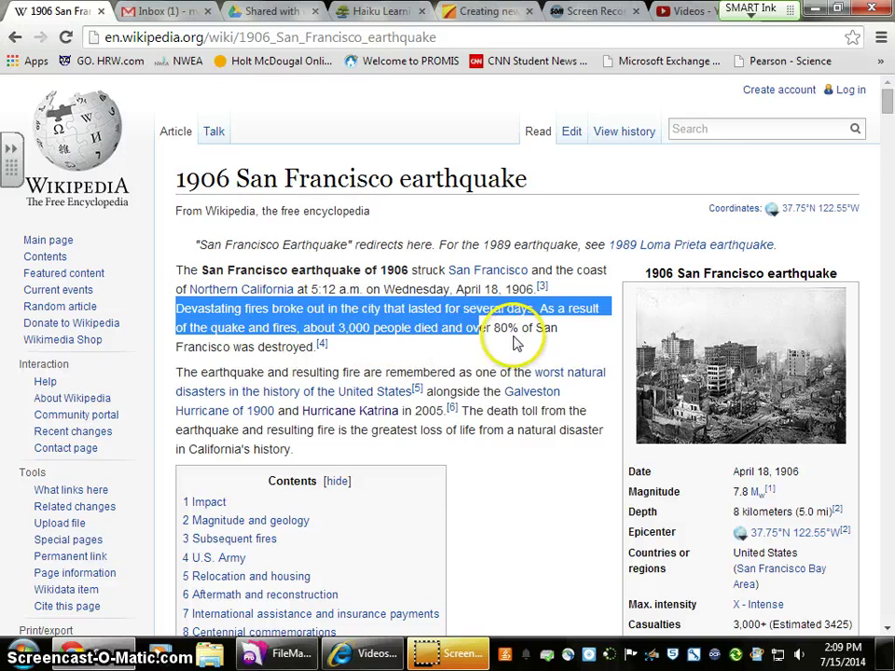
click(354, 356)
click(481, 21)
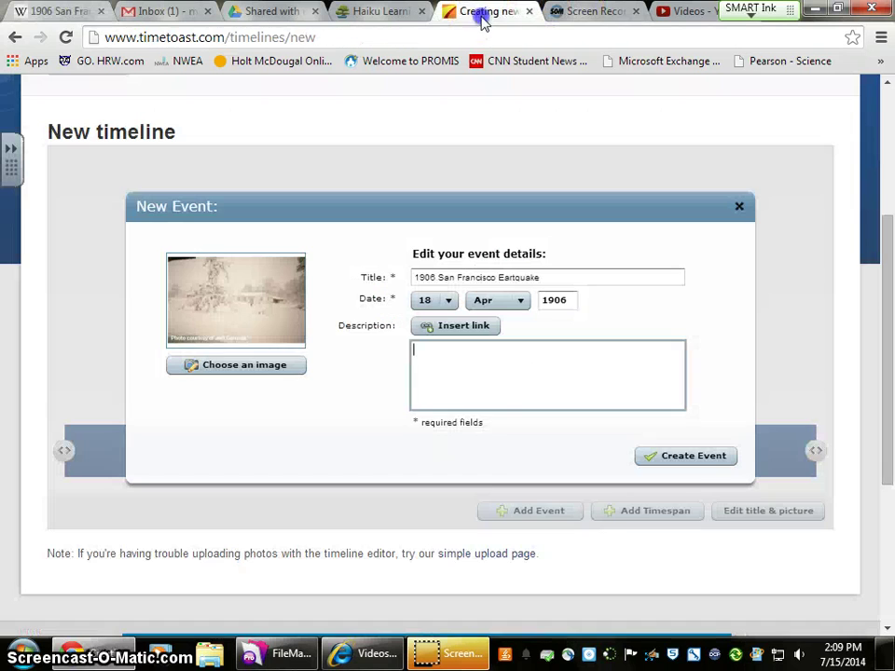
Step: Describe the event as '-Over 3,000 people died', create it, and start another new event
click(457, 369)
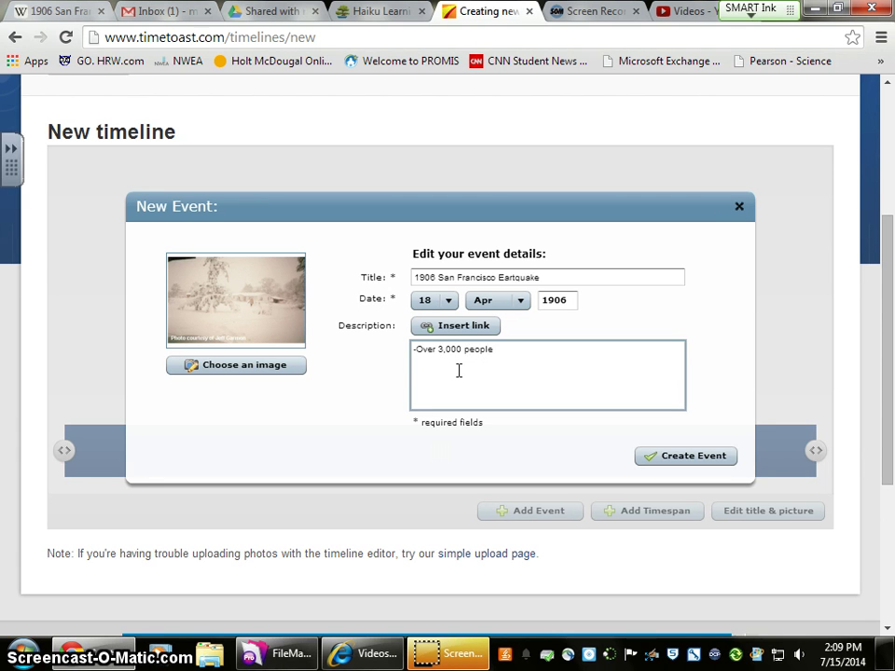
text(died)
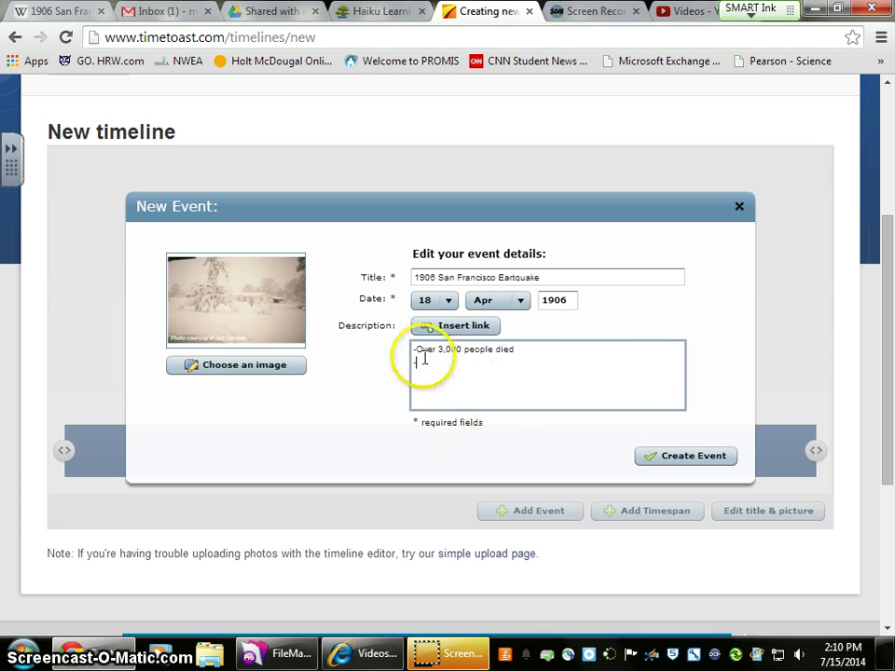
click(673, 461)
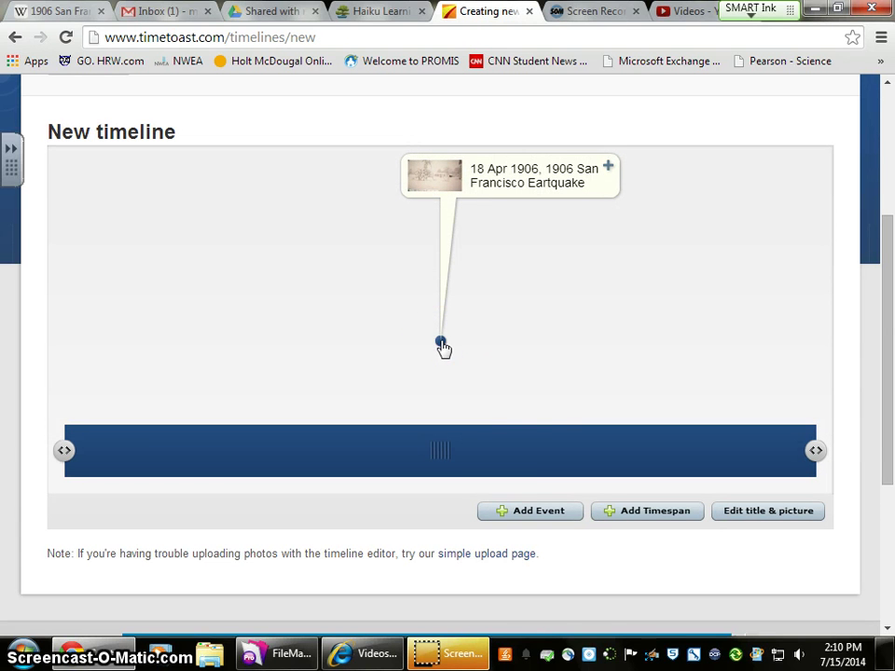
click(530, 512)
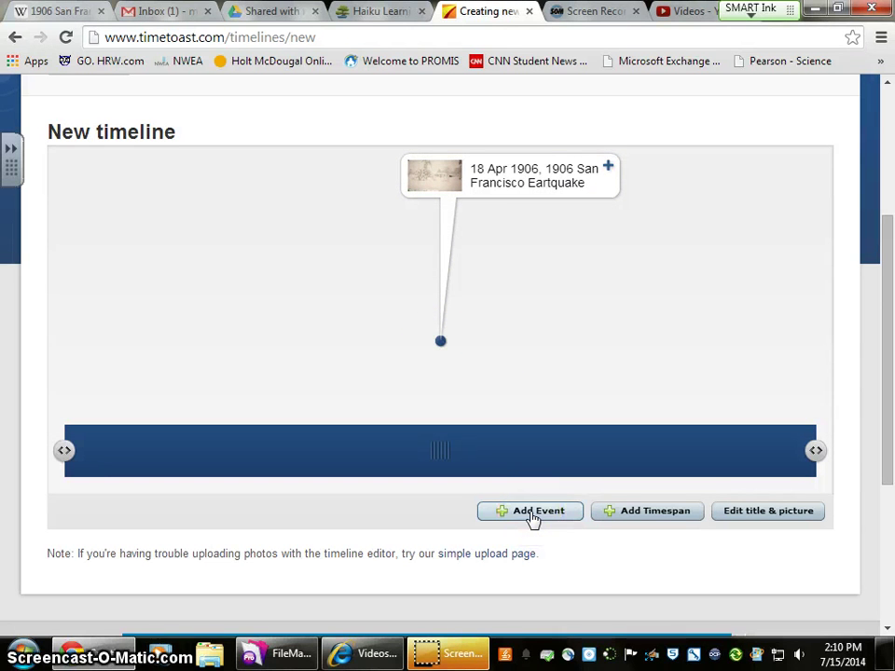
click(529, 512)
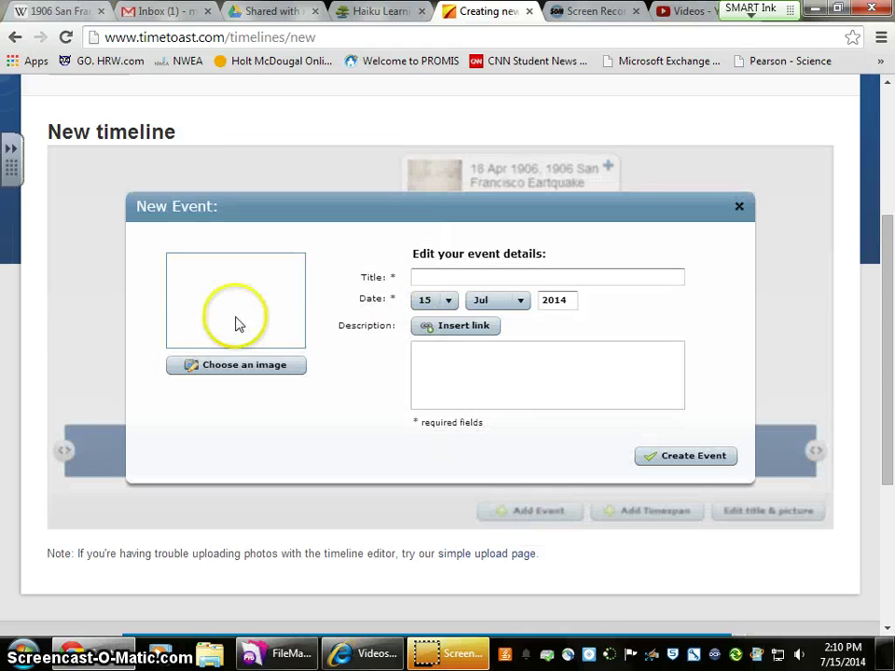
Step: Close the empty New Event form without saving it
click(738, 207)
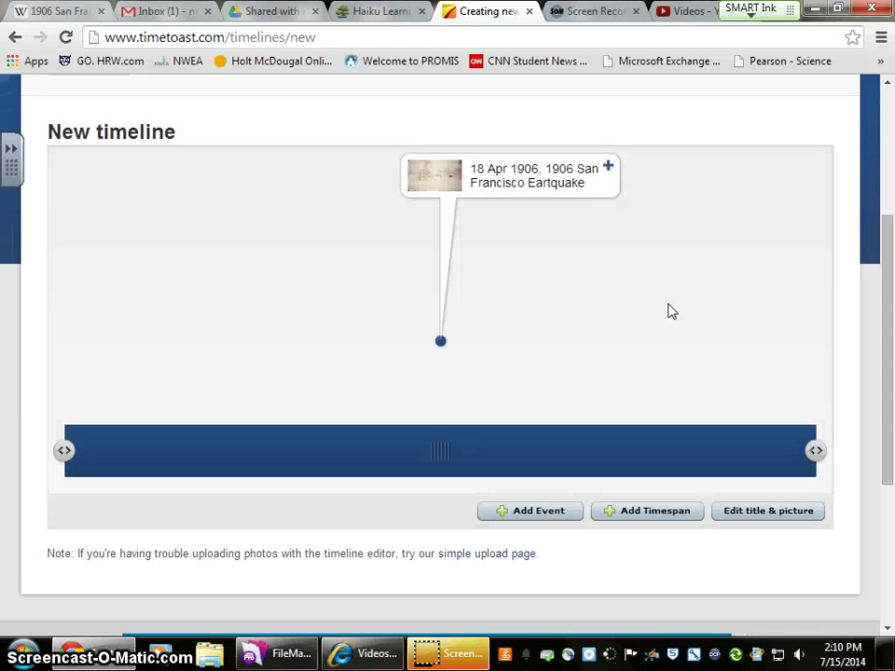
click(442, 269)
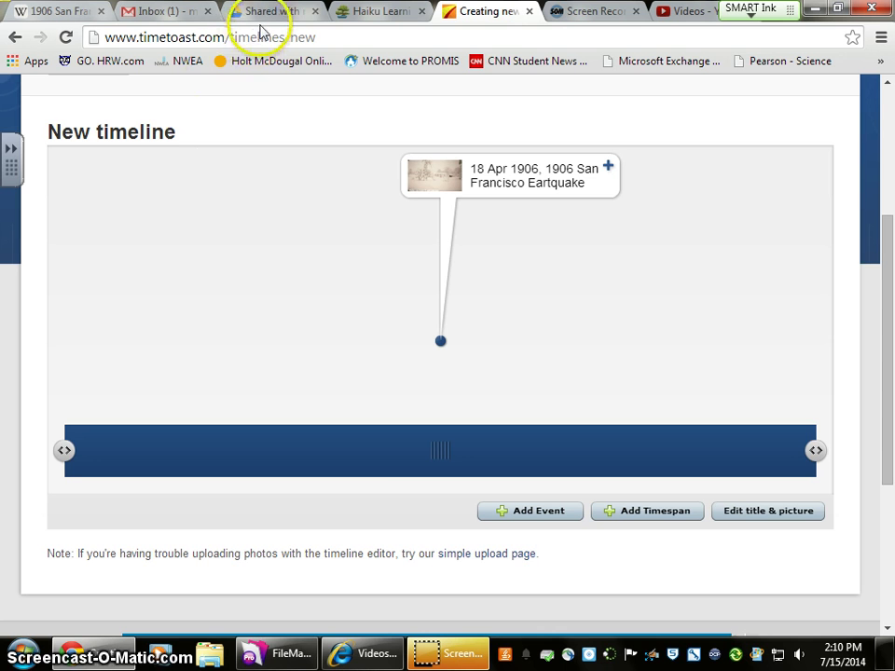
Step: Read through the Module Two Timeline Assignment directions in Haiku, then return to Timetoast
click(364, 11)
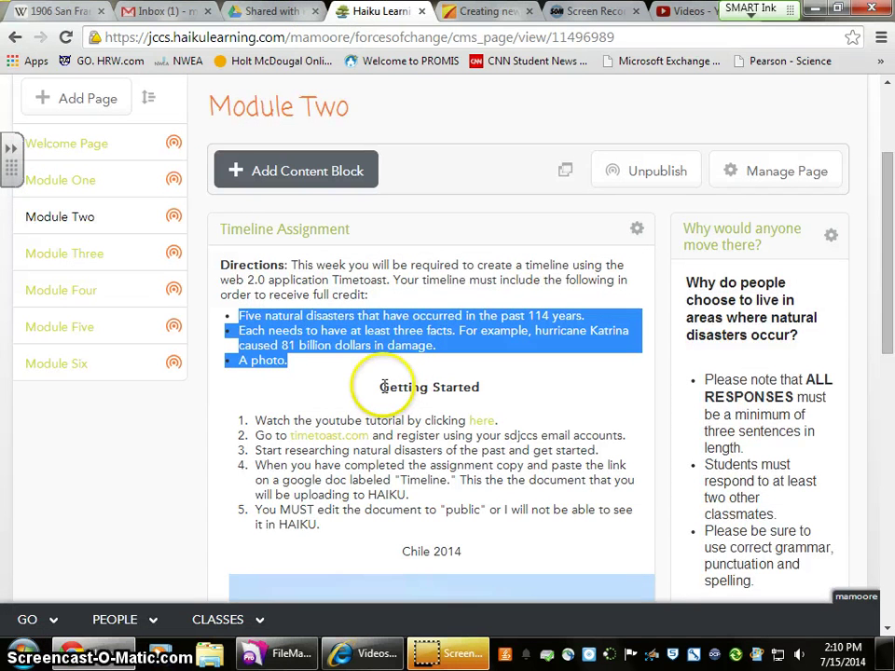
scroll(344, 408, down, 2)
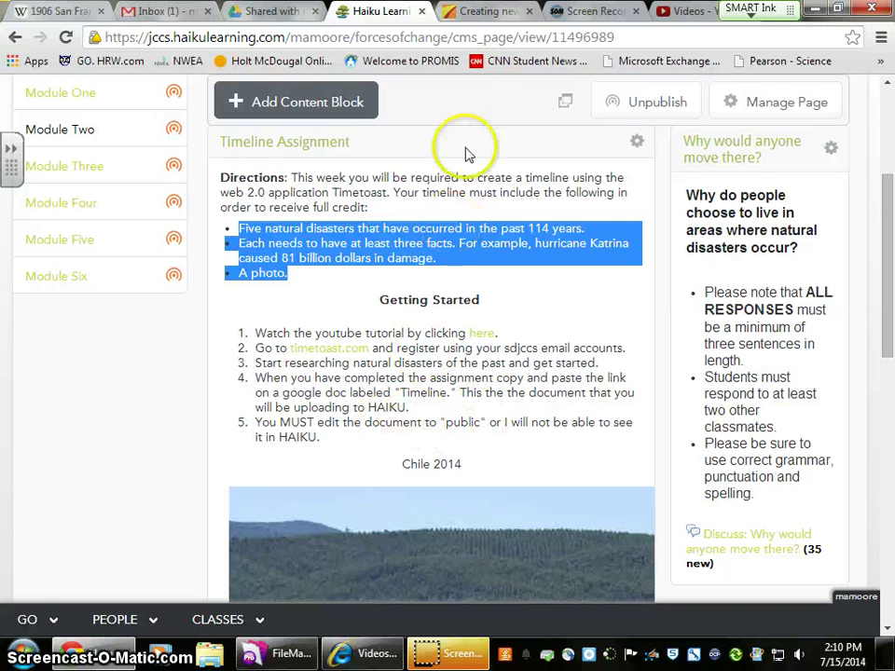
click(477, 13)
Step: Preview the Natural Disasters timeline as a finished page, then reopen it in the editor
scroll(570, 409, up, 3)
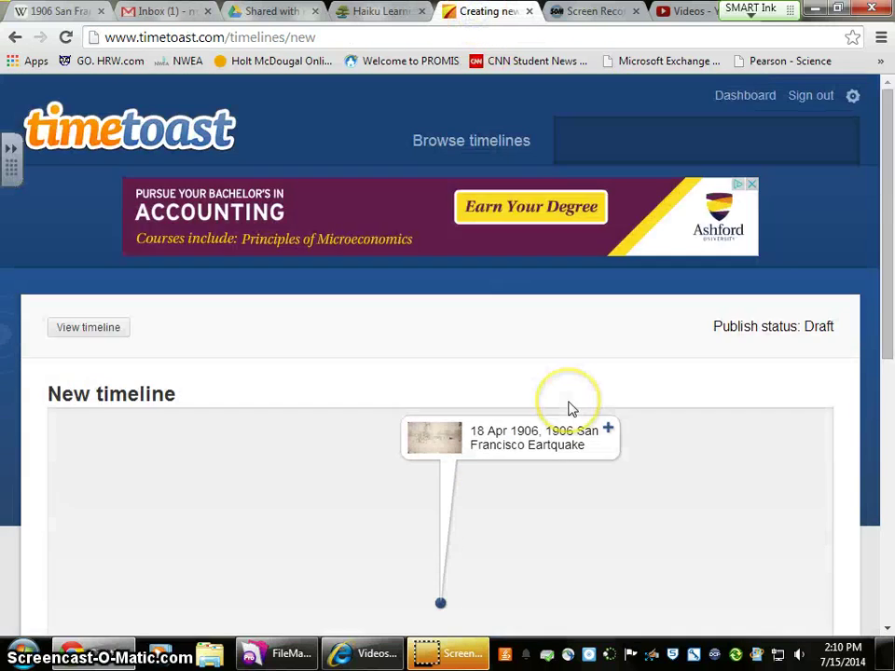
scroll(568, 409, down, 1)
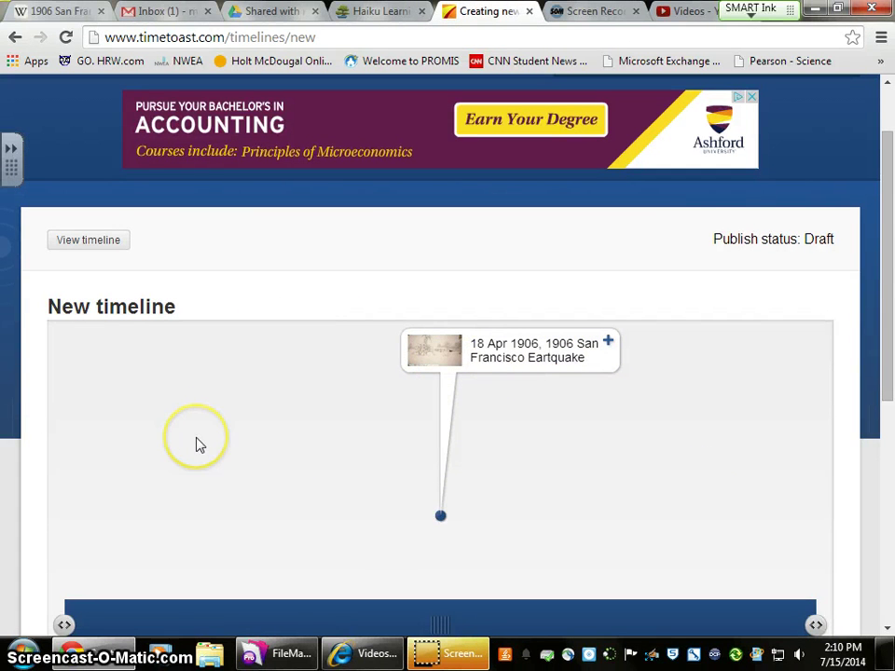
click(103, 254)
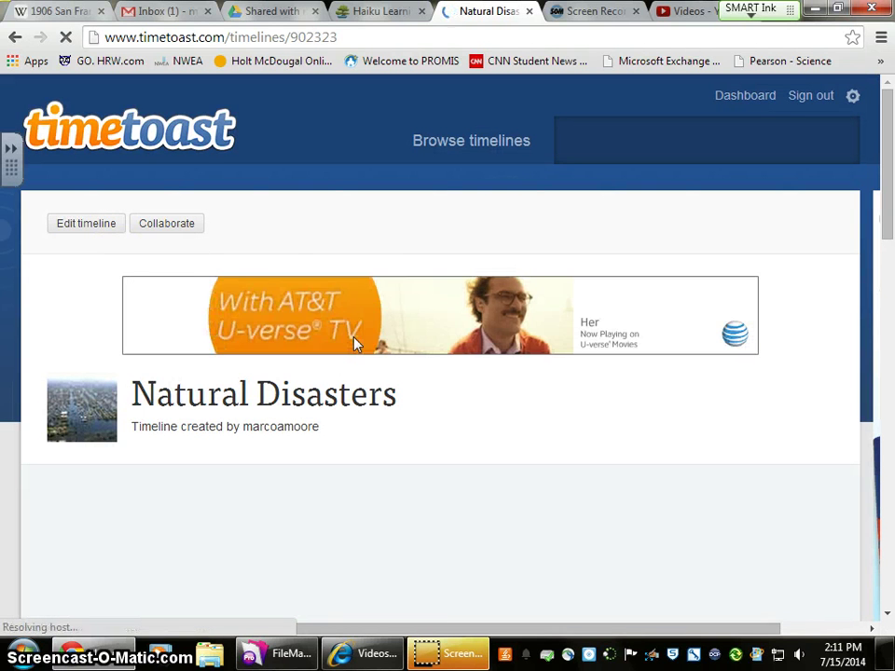
scroll(324, 384, down, 8)
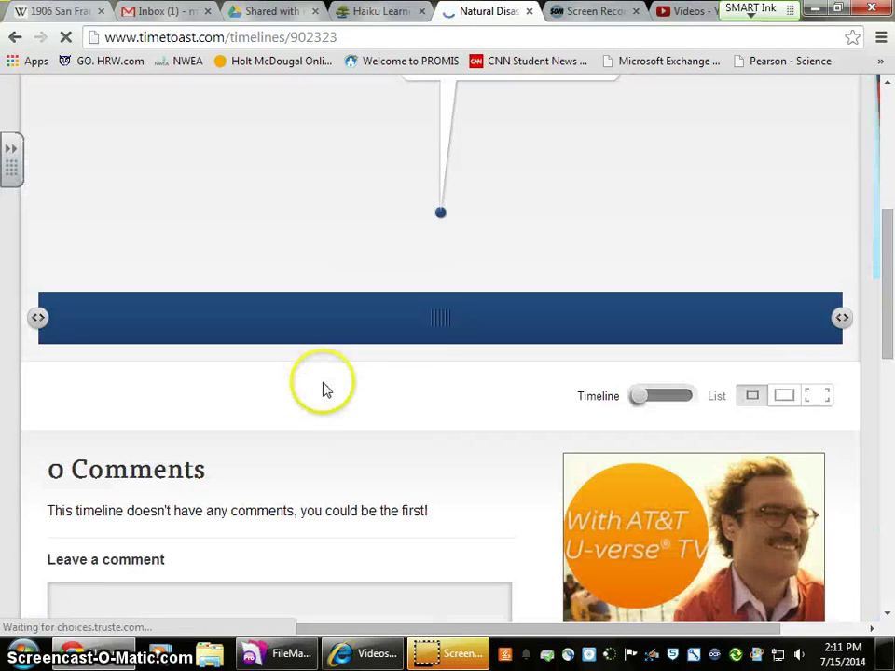
scroll(324, 390, up, 10)
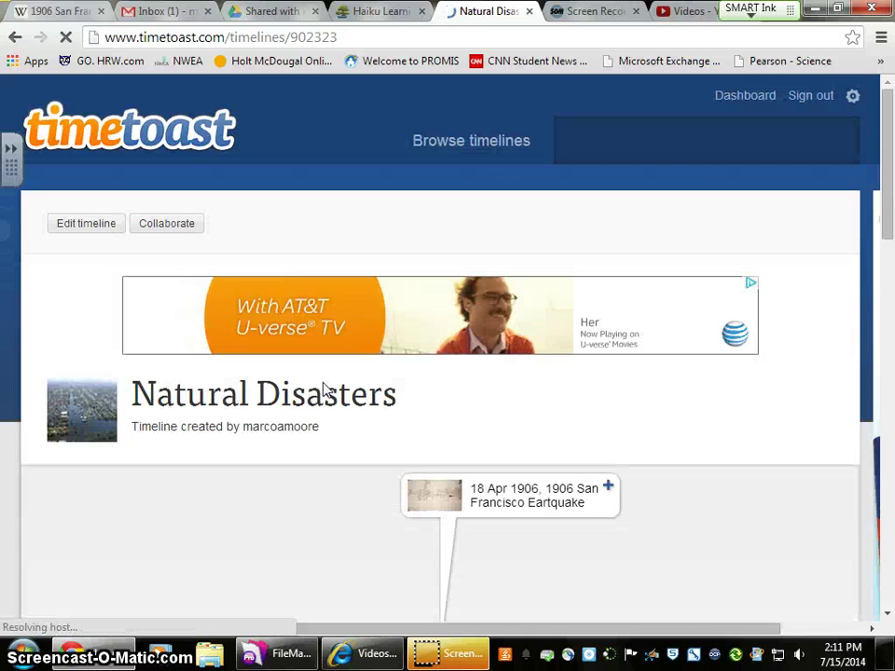
click(94, 235)
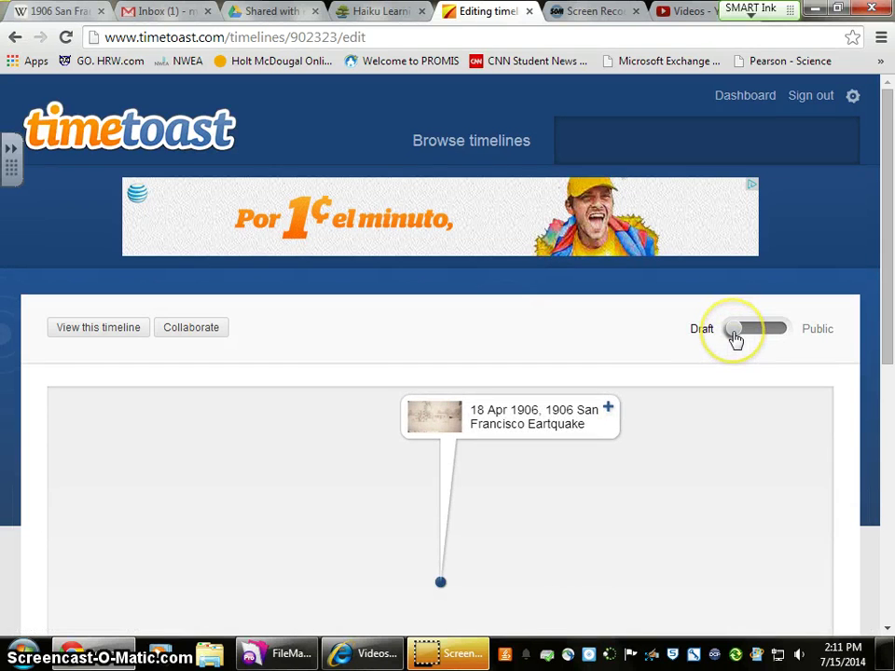
Step: Make the Natural Disasters timeline public and copy its address, timetoast.com/timelines/902323
drag(735, 339, 813, 335)
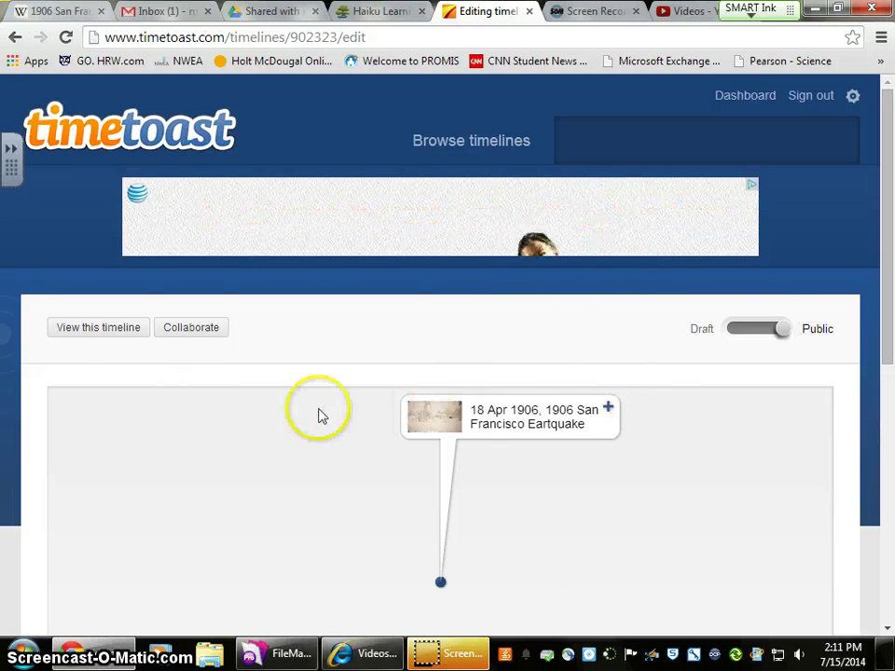
click(99, 329)
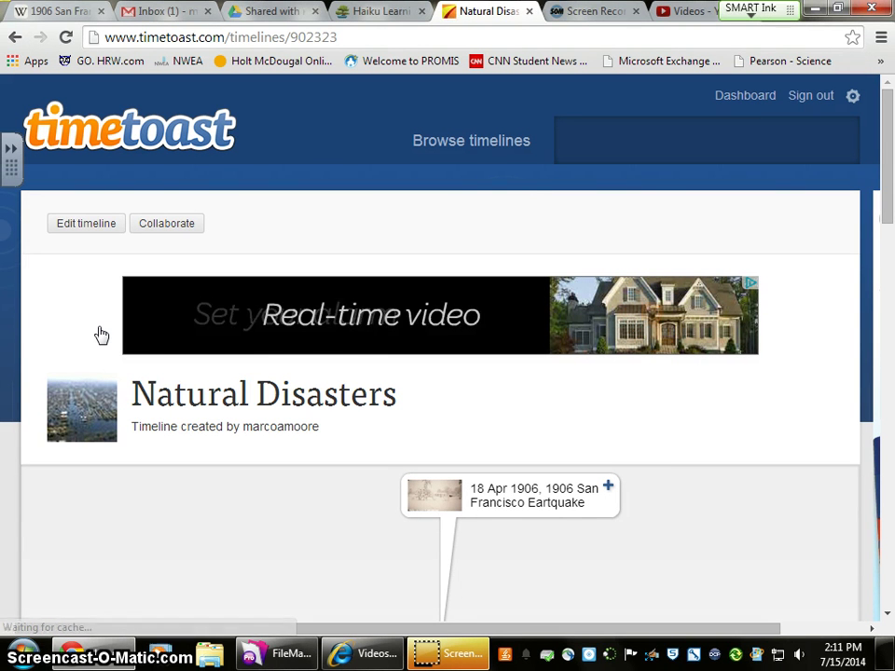
click(256, 38)
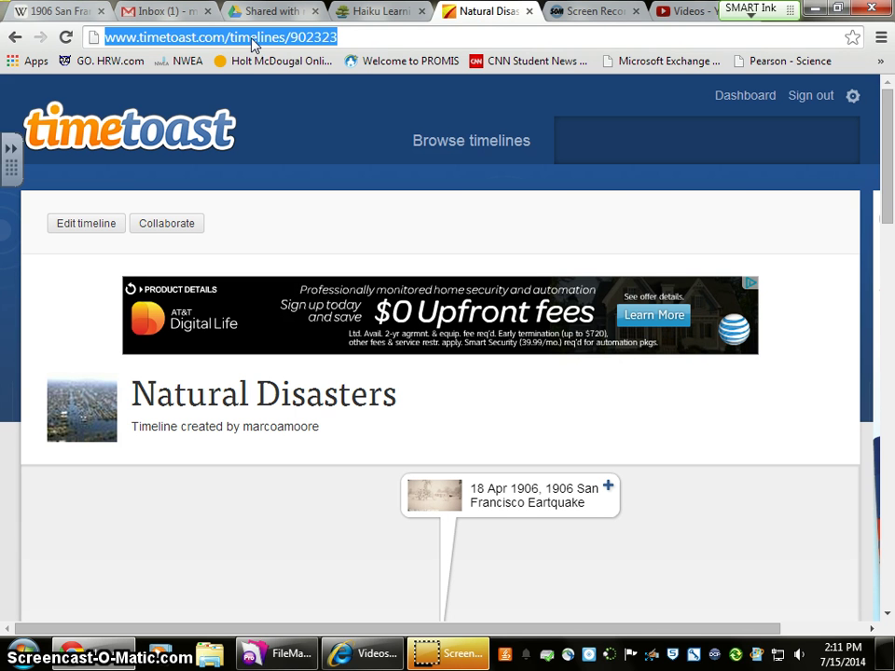
right_click(252, 41)
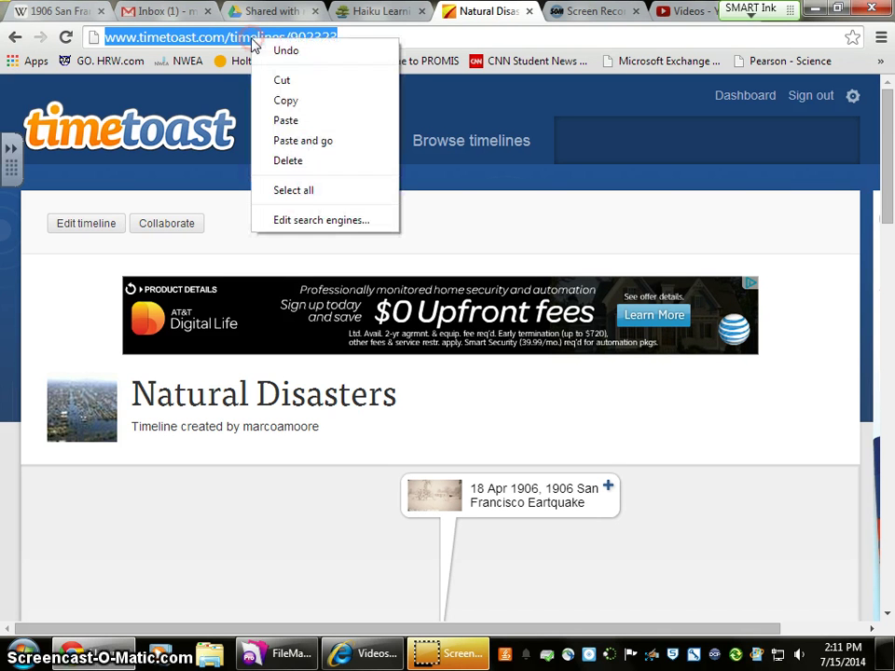
click(286, 109)
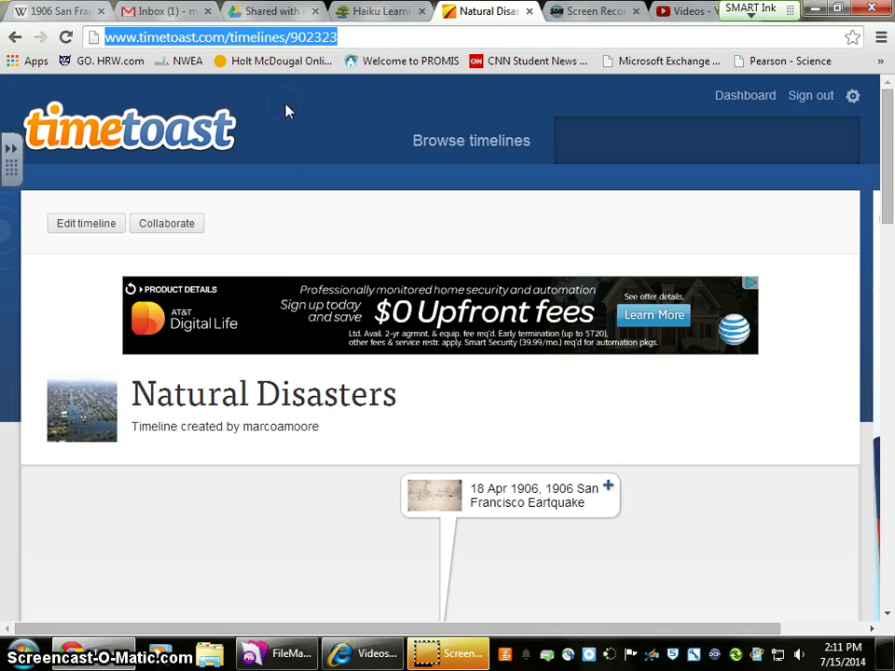
Step: From Gmail's apps launcher, go to Google Drive and create a new blank document
click(163, 14)
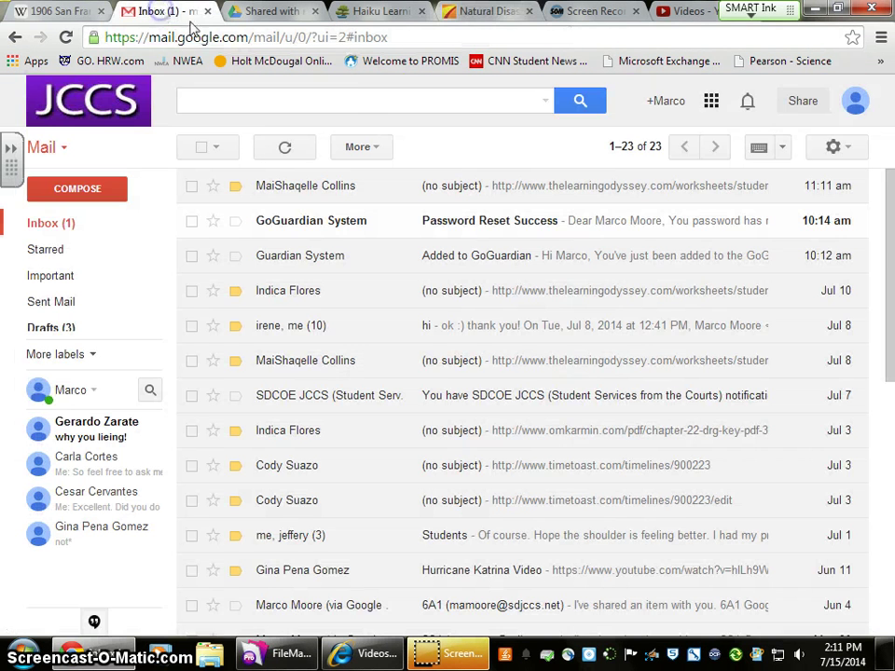
click(710, 100)
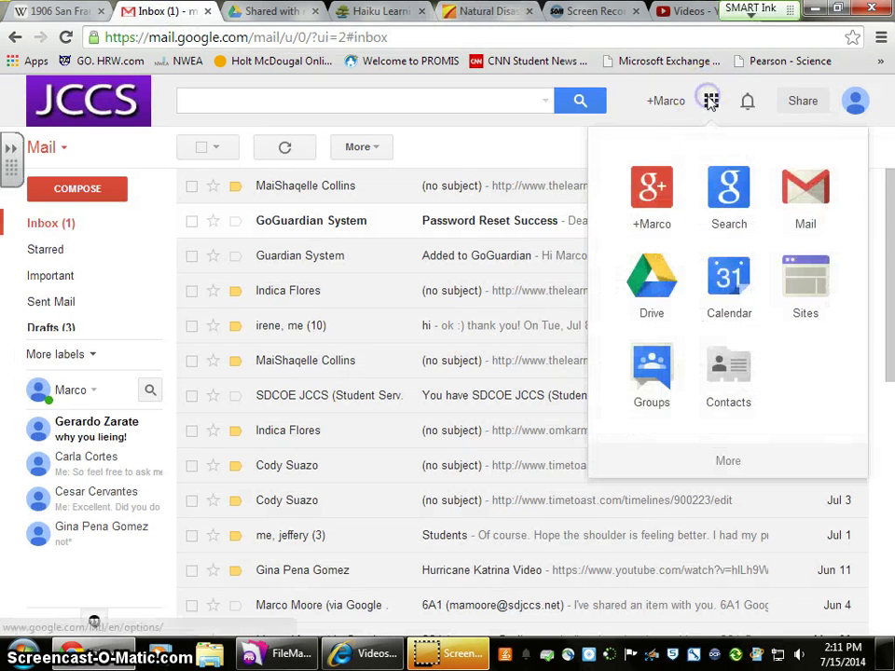
click(670, 285)
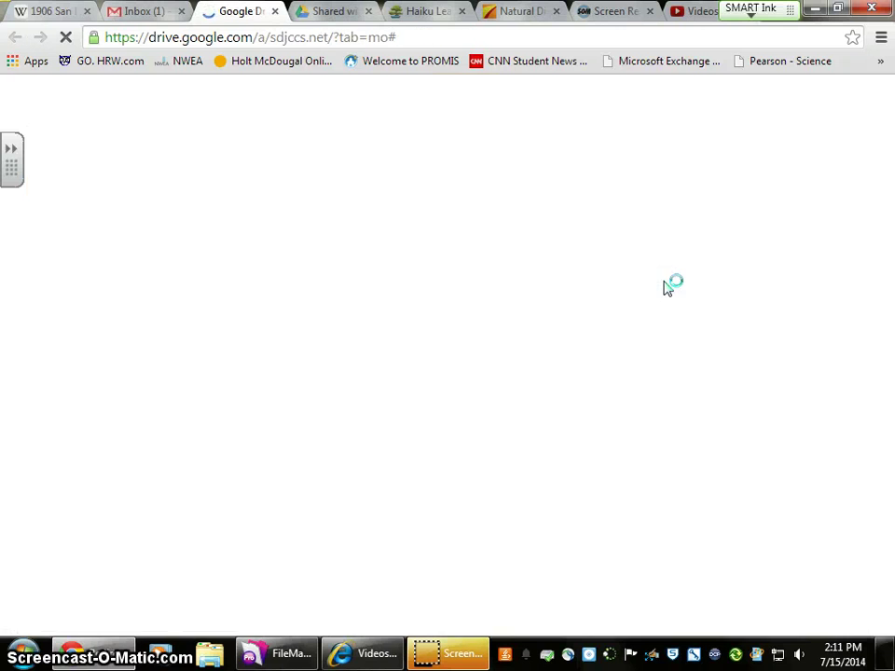
click(107, 240)
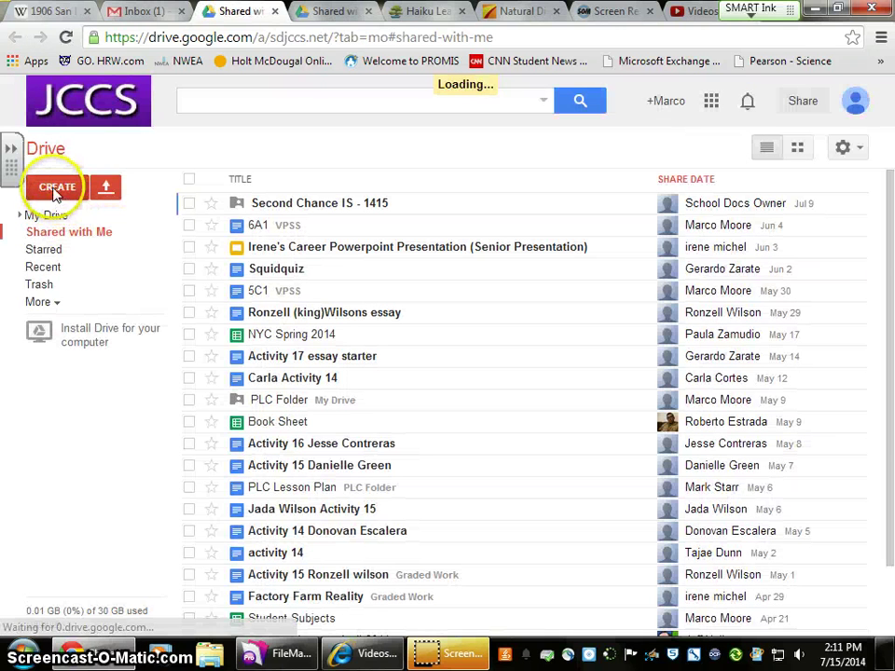
click(54, 190)
click(110, 267)
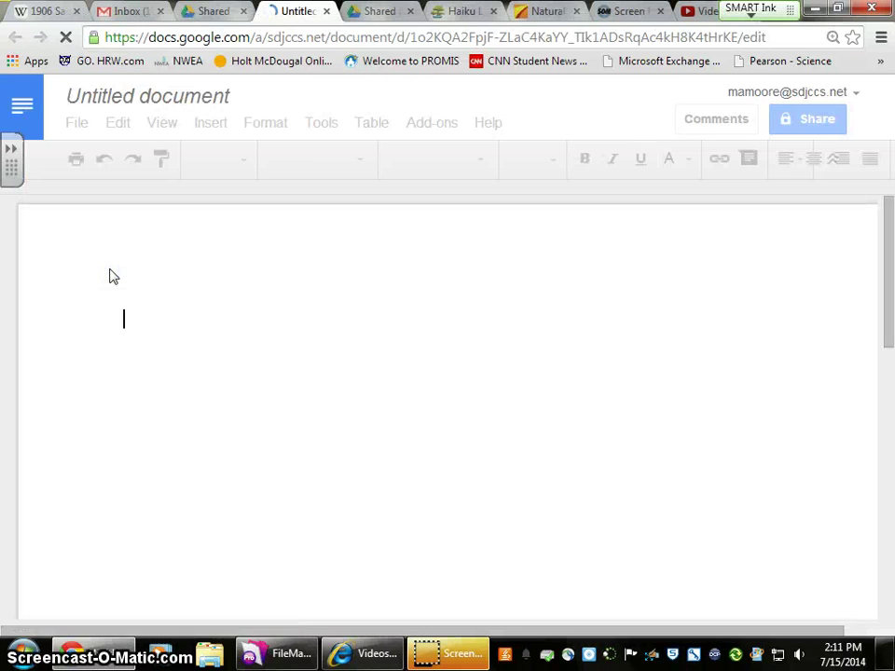
click(184, 317)
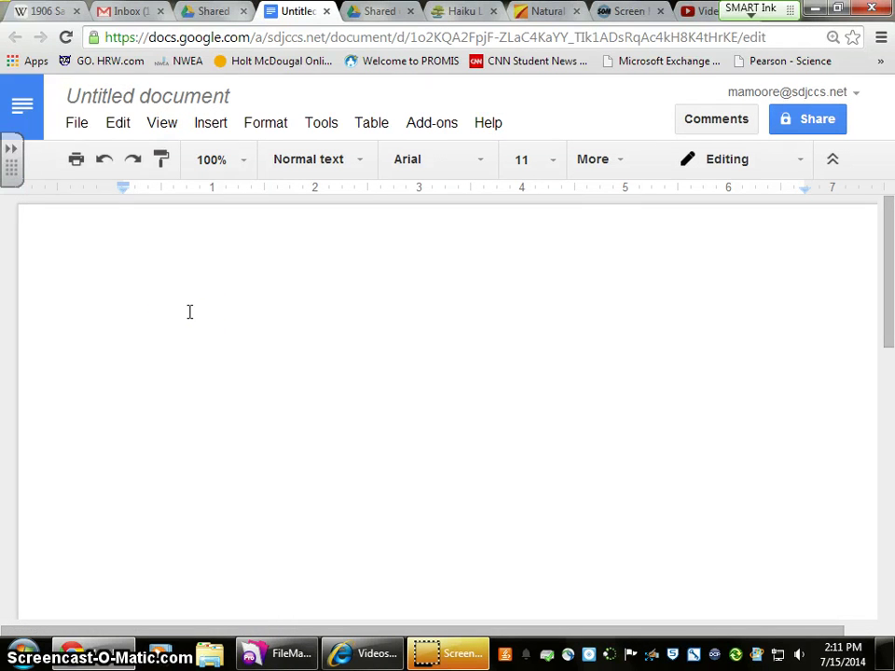
Step: Paste the timeline link into the document and rename the document 'Timeline'
key(ctrl+v)
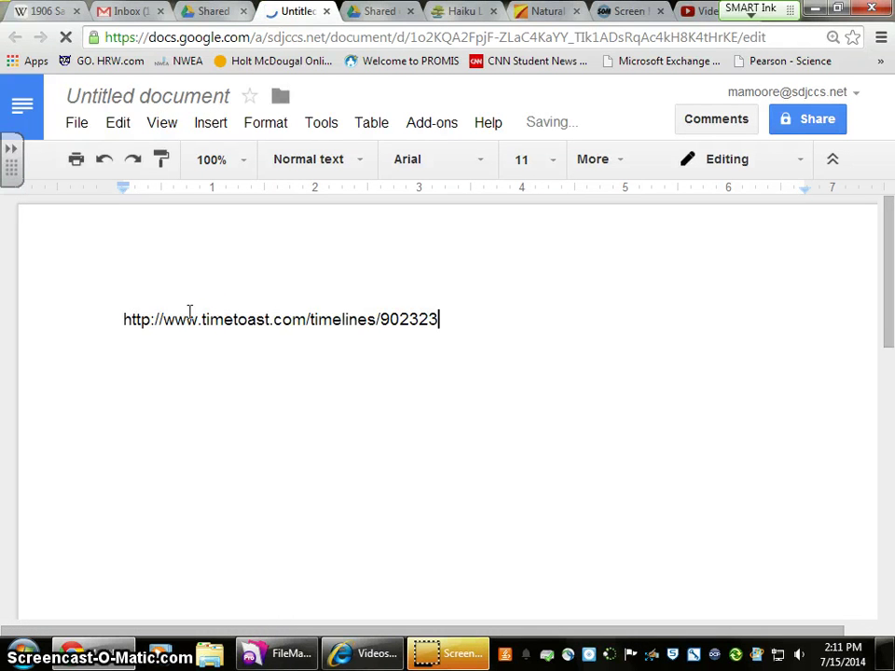
key(Return)
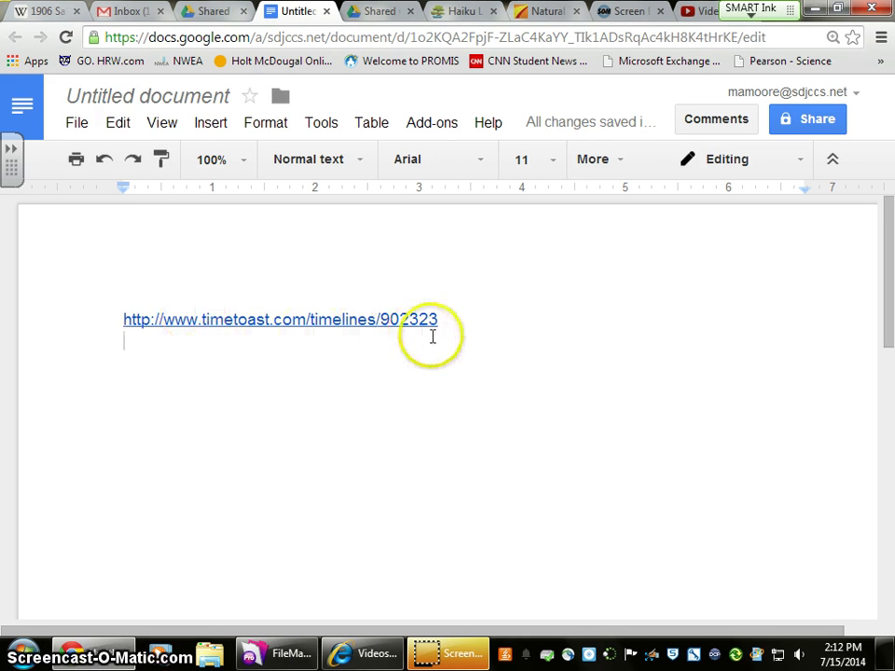
click(126, 105)
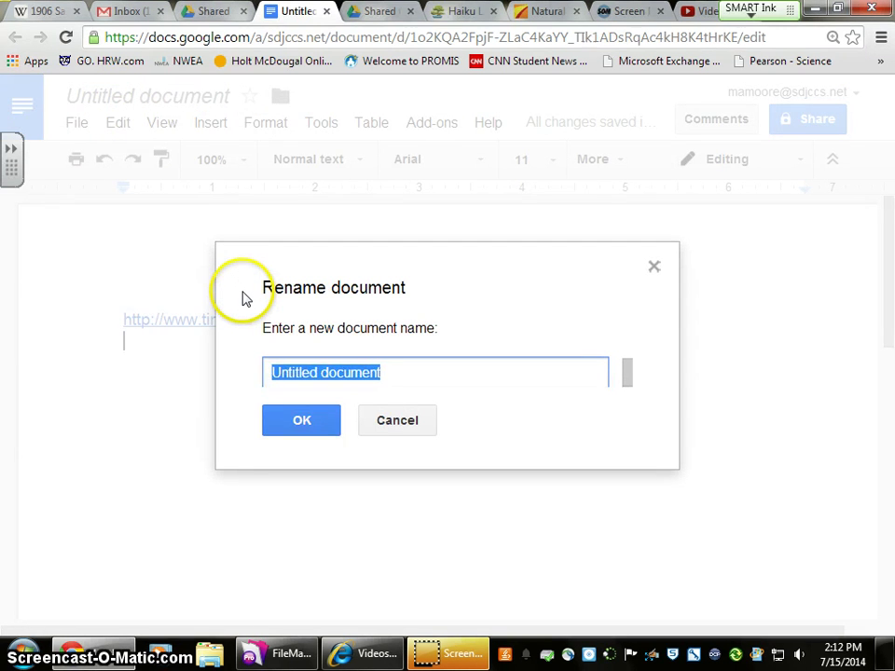
key(BackSpace)
text(Timeline)
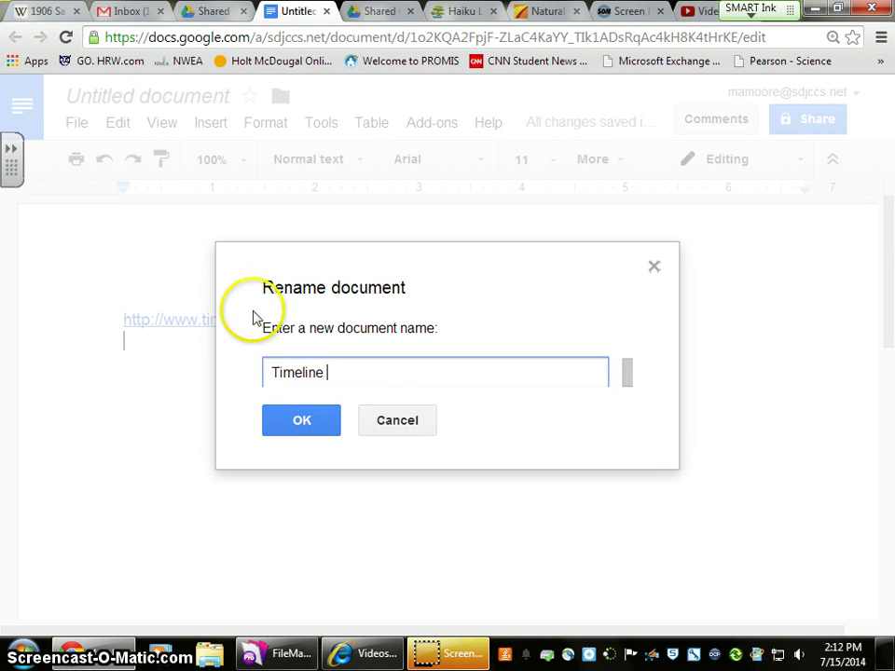
click(328, 420)
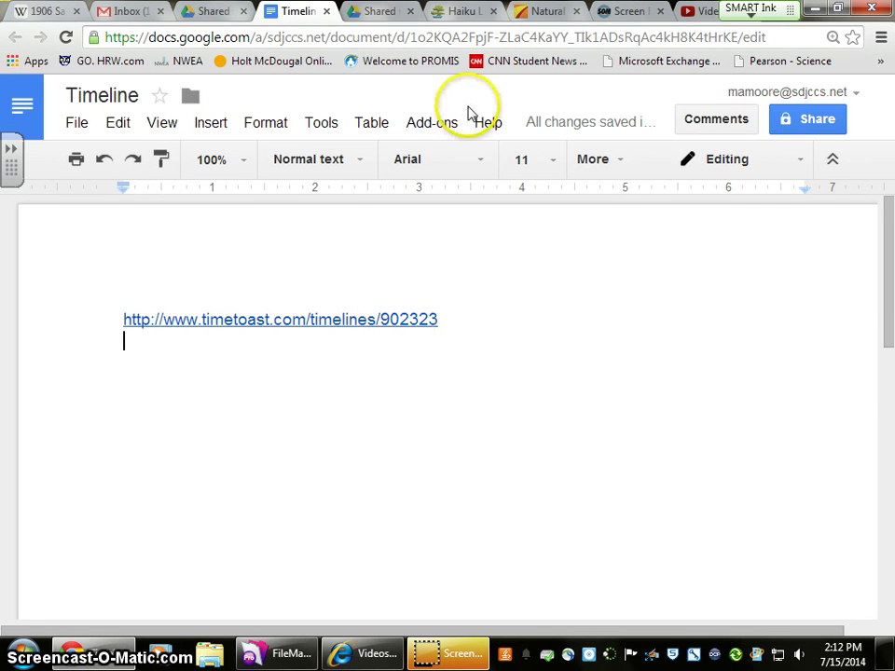
Step: Go to the Haiku class's CONNECT > Dropbox area
click(465, 14)
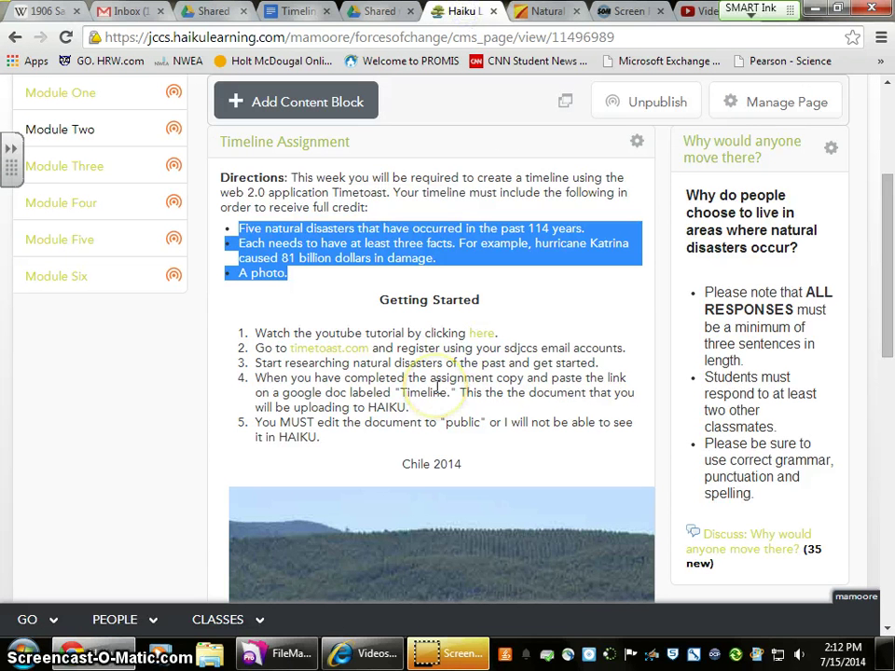
scroll(437, 389, down, 3)
scroll(437, 392, up, 2)
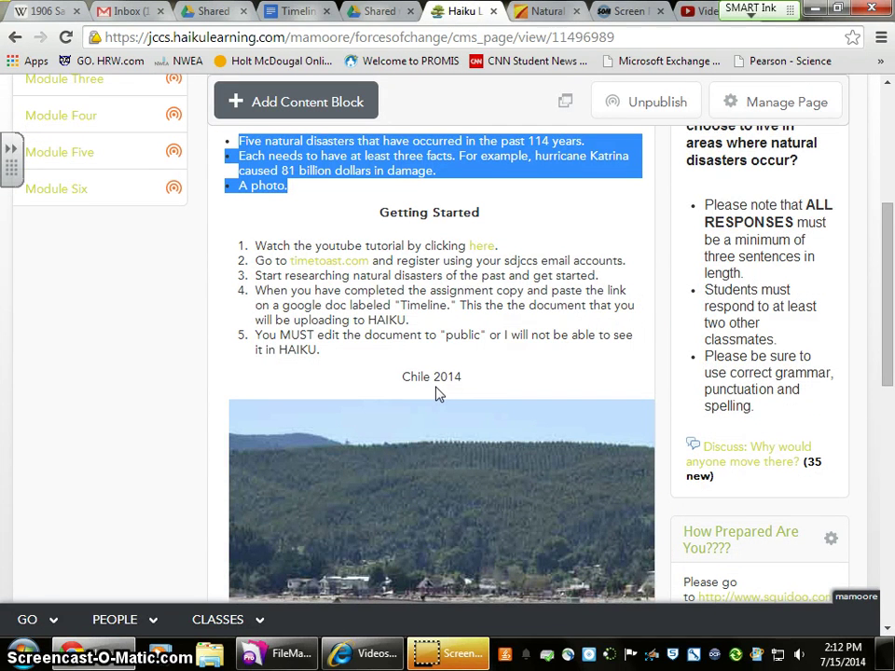
scroll(437, 392, up, 5)
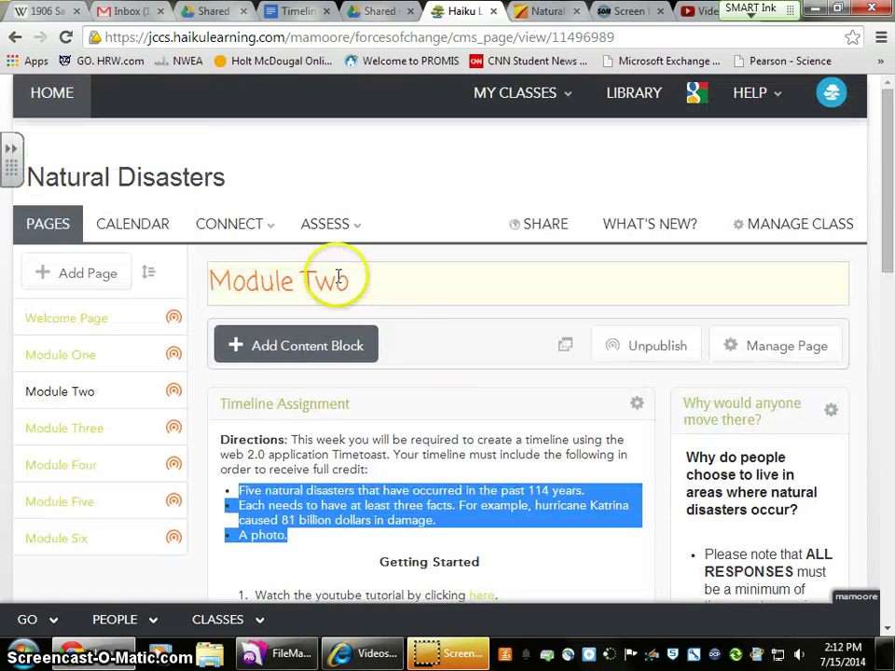
click(269, 227)
click(239, 351)
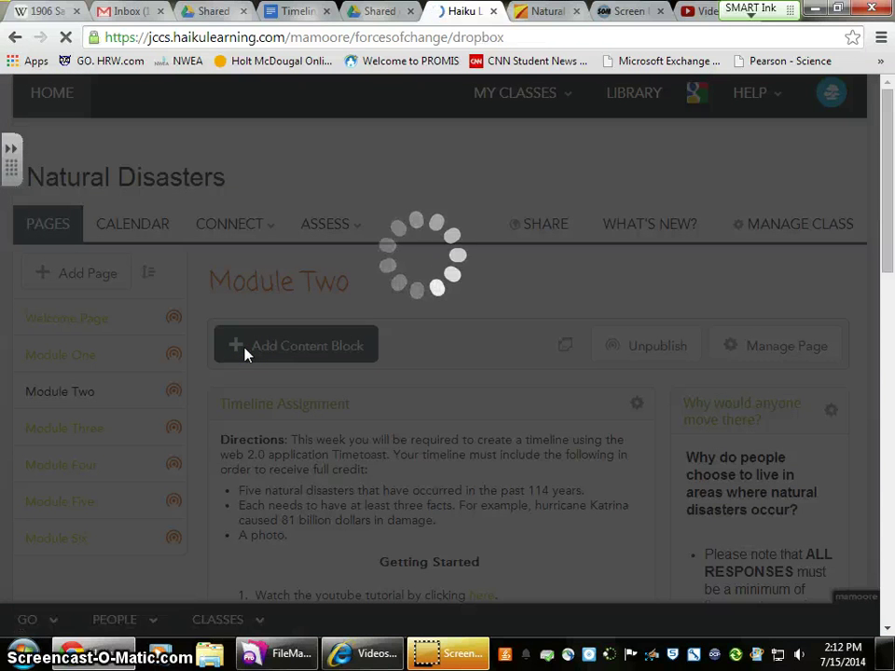
Step: Open the TimeToast Timeline assignment and look over its student hand-ins and grades
scroll(245, 355, down, 2)
scroll(246, 354, down, 3)
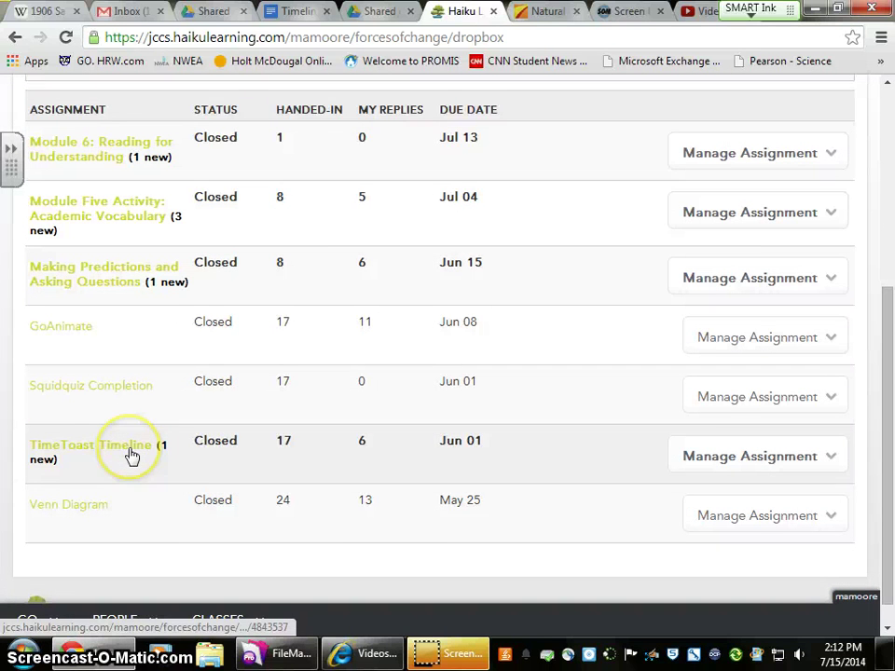
click(132, 455)
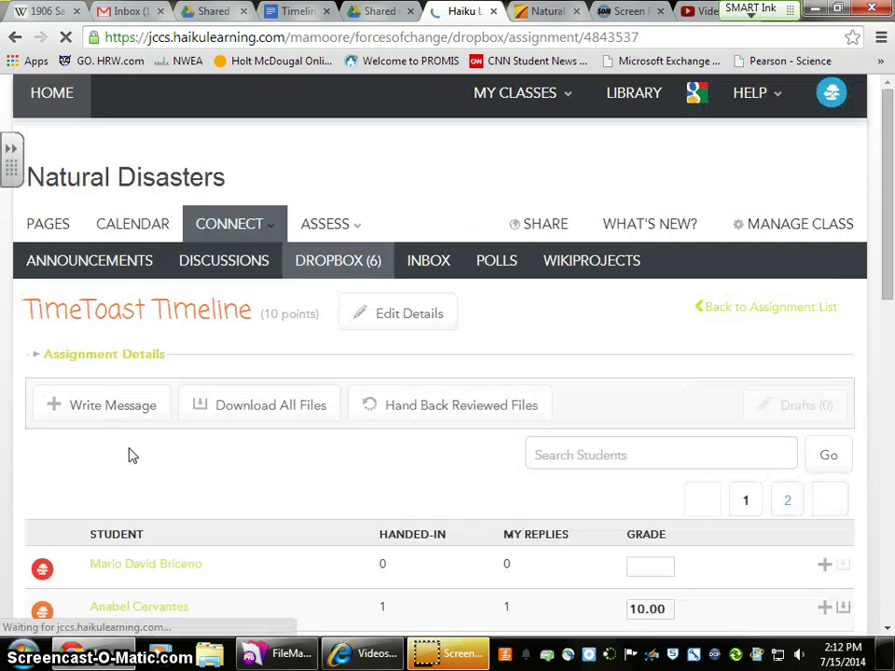
scroll(313, 451, down, 5)
scroll(311, 457, down, 1)
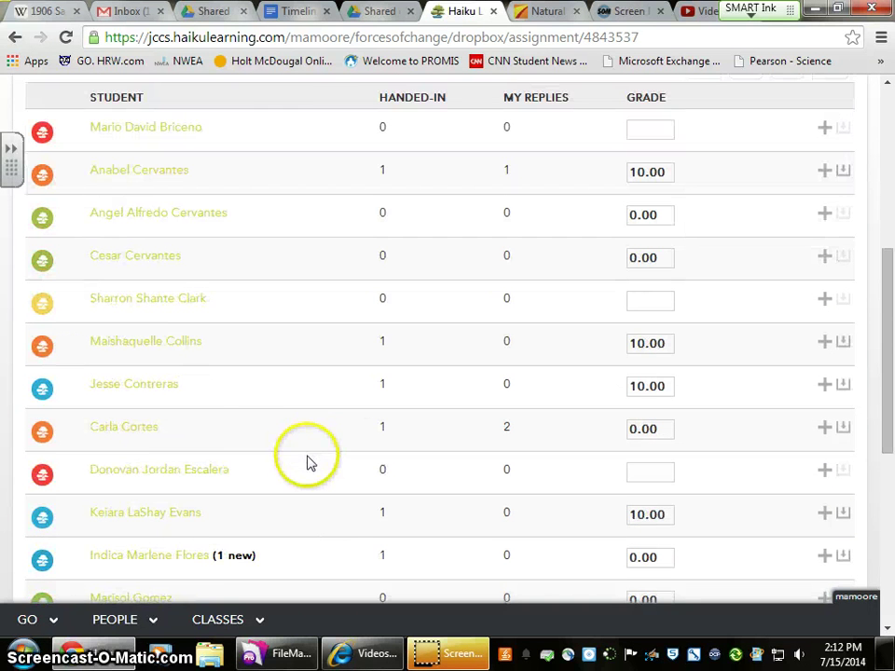
scroll(207, 475, up, 1)
scroll(207, 474, up, 1)
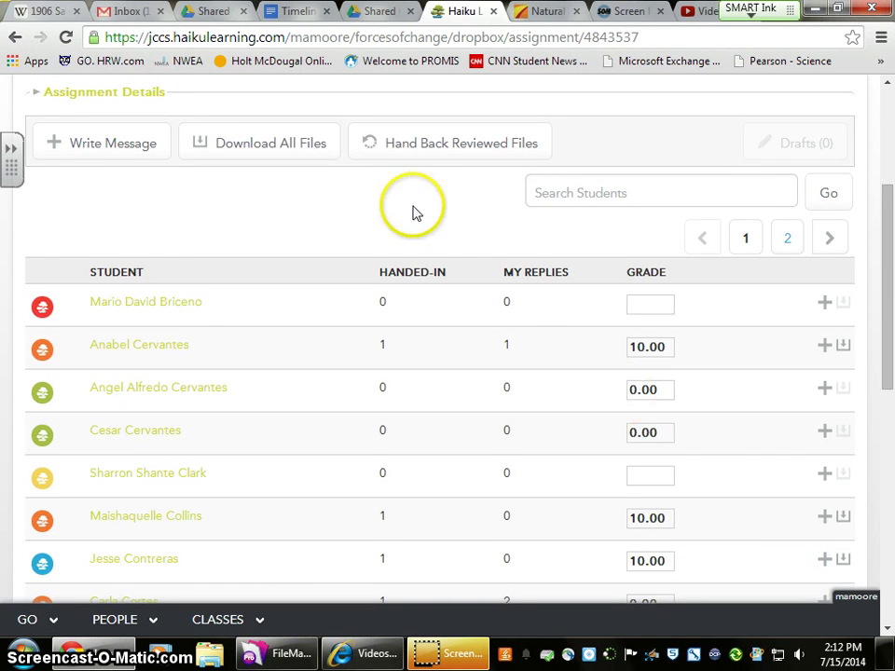
scroll(414, 211, up, 3)
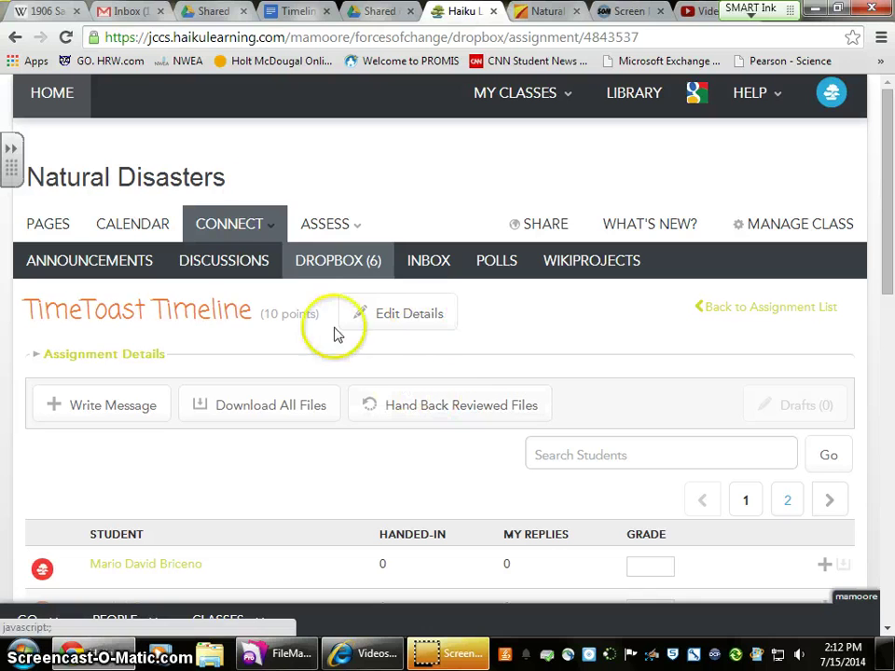
Step: Open the Timeline document's Timetoast link in a new tab using Open link
click(282, 11)
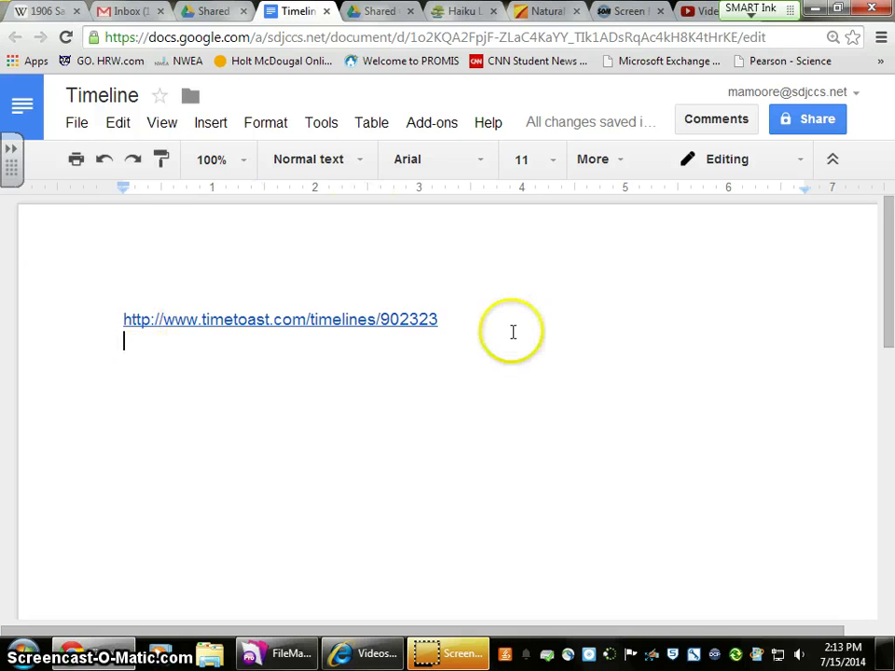
drag(443, 320, 128, 322)
right_click(149, 325)
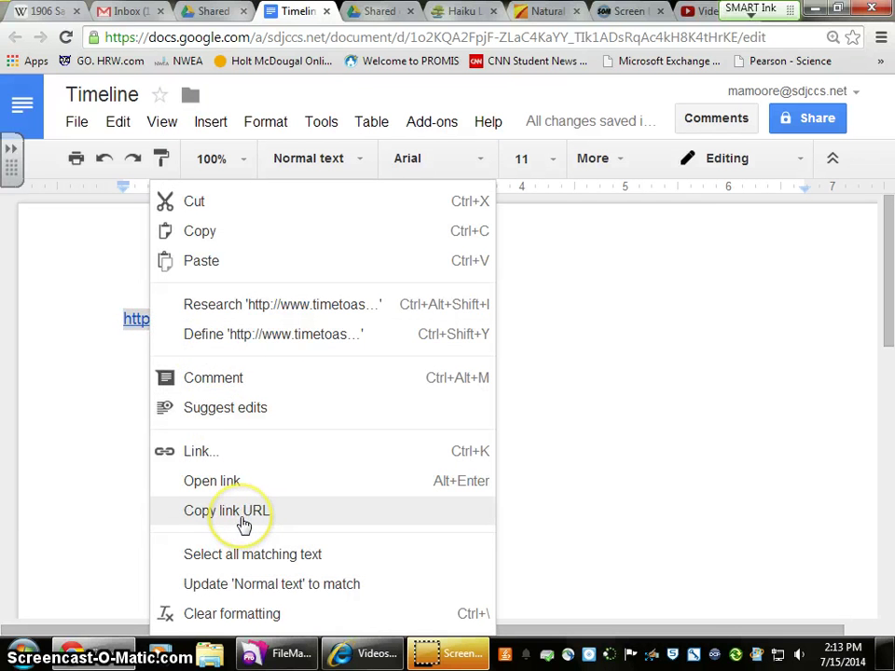
click(409, 326)
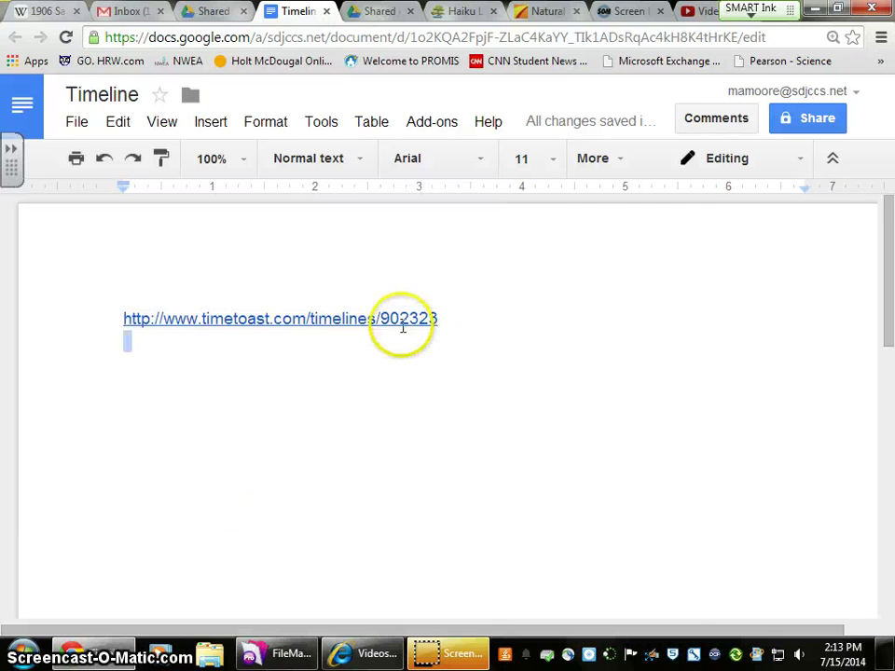
right_click(402, 326)
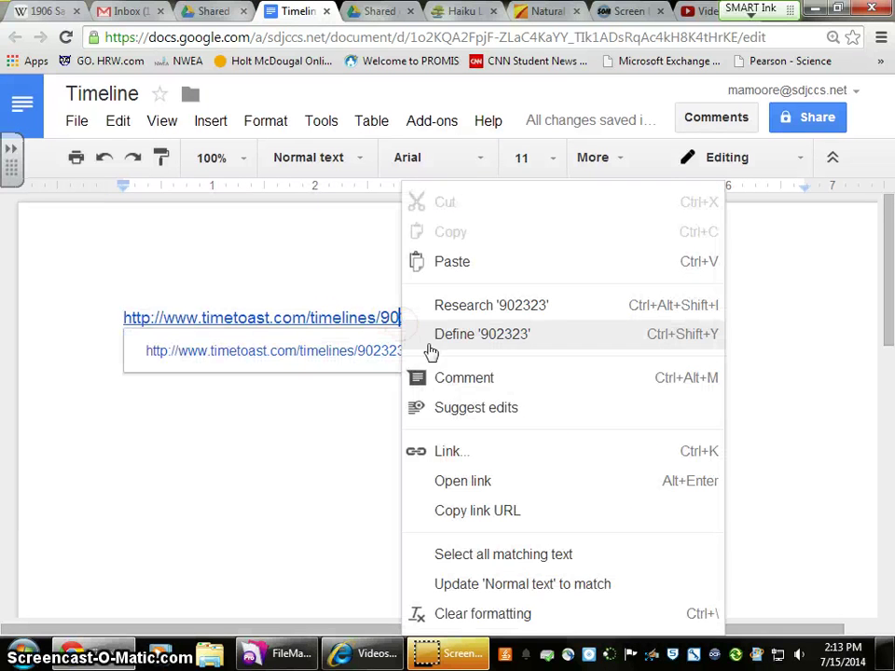
click(466, 480)
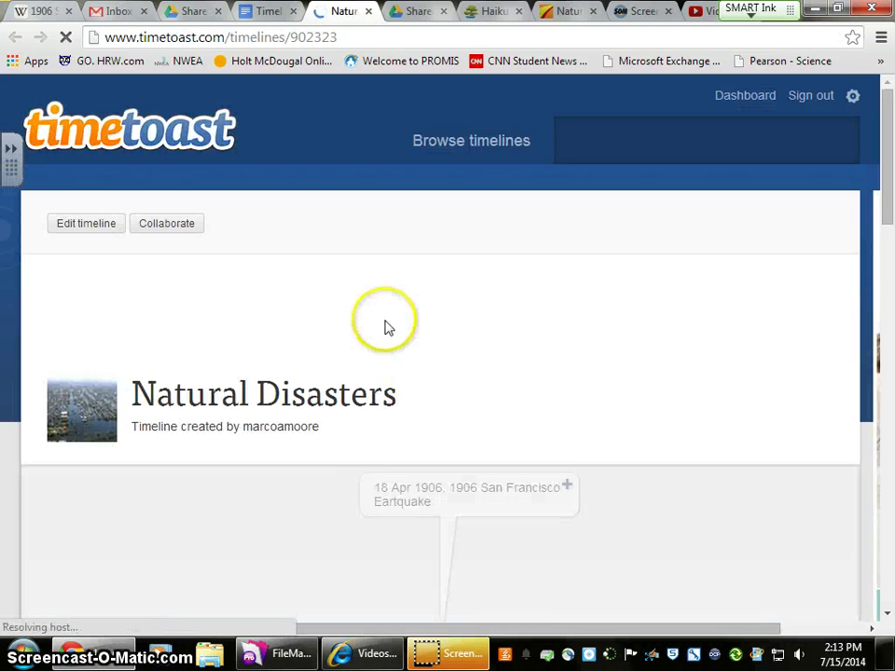
Step: Check that the Natural Disasters timeline page loads, then close its tab
scroll(388, 326, down, 4)
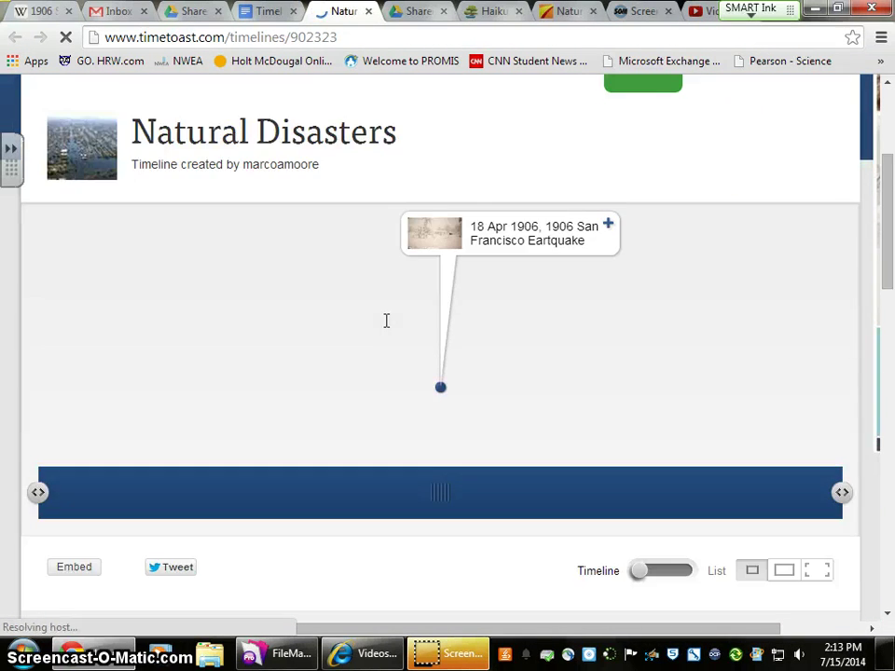
scroll(388, 326, up, 4)
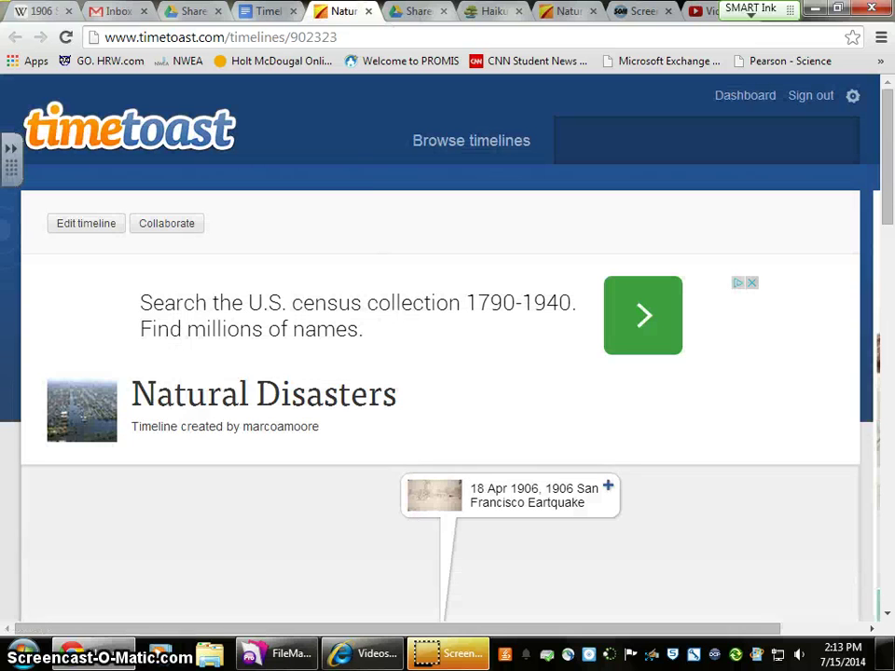
click(368, 12)
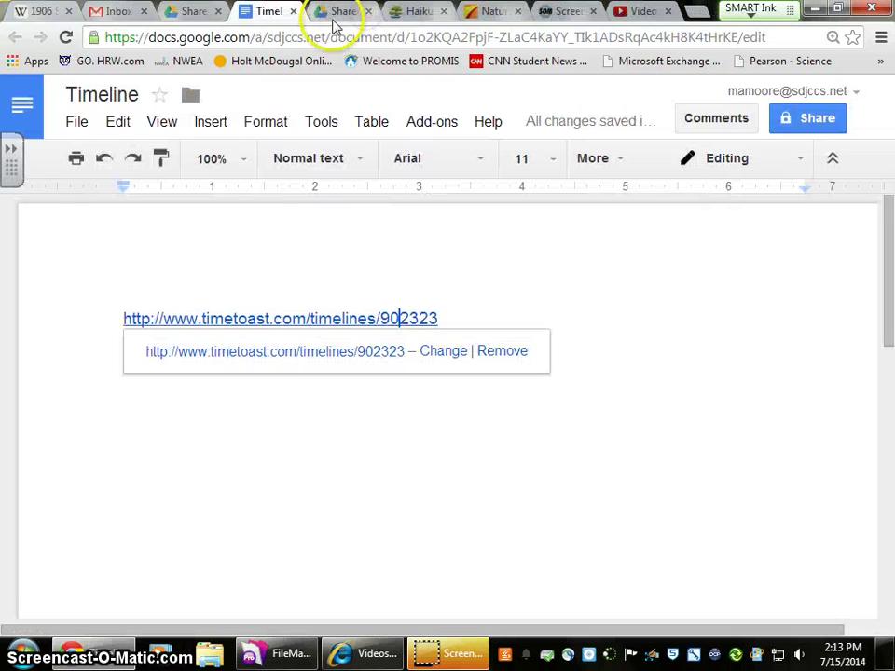
click(408, 13)
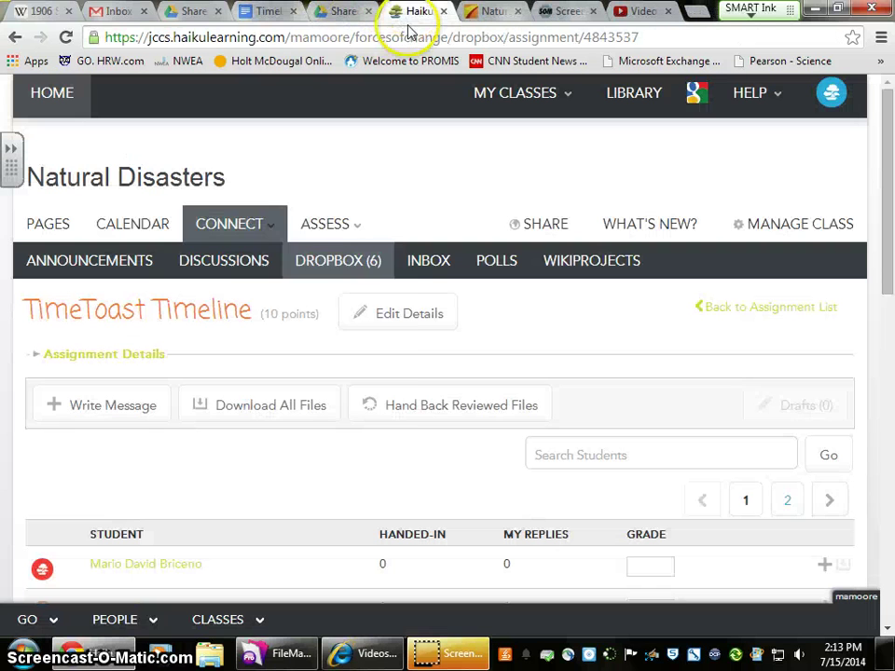
Step: From PAGES, follow the 'How Prepared Are You????' squidoo.com link to the preparedness quiz
click(49, 225)
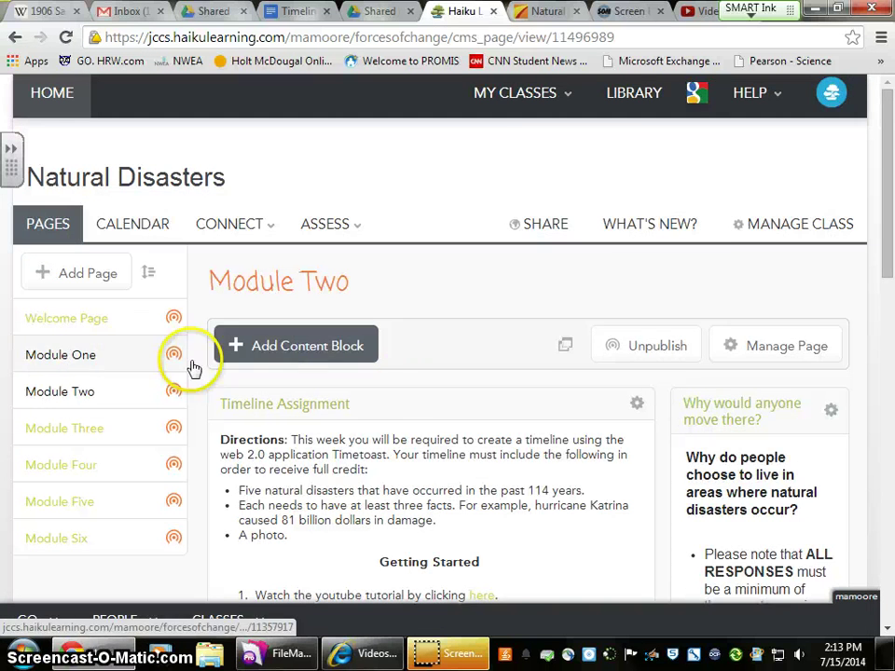
scroll(444, 384, down, 2)
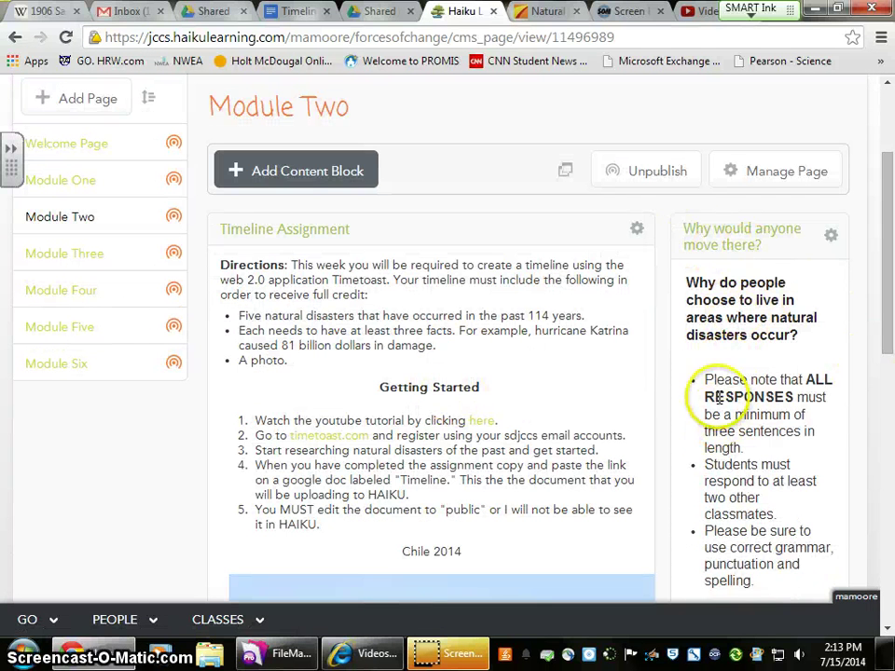
scroll(719, 403, down, 5)
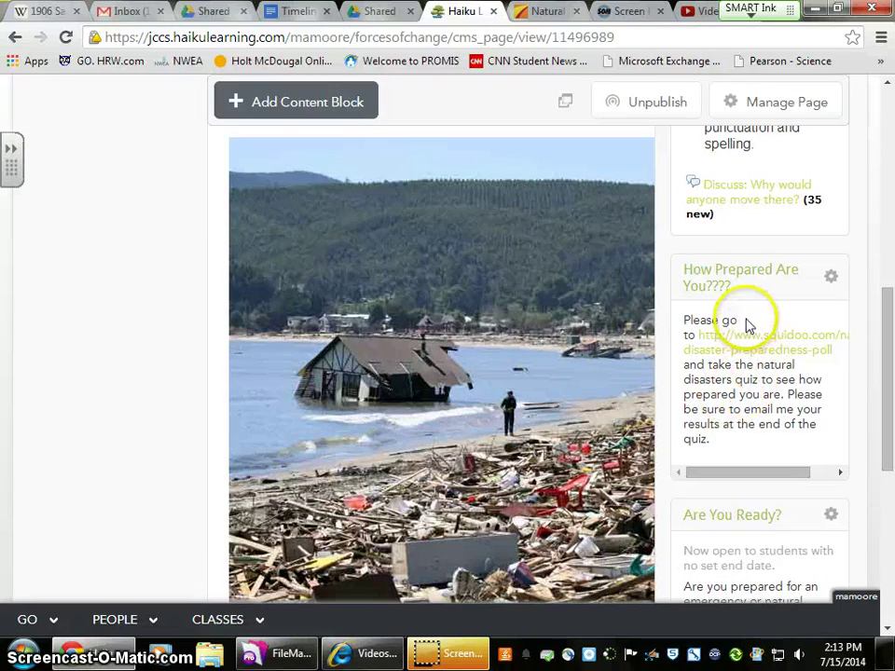
scroll(729, 272, up, 2)
scroll(729, 274, down, 3)
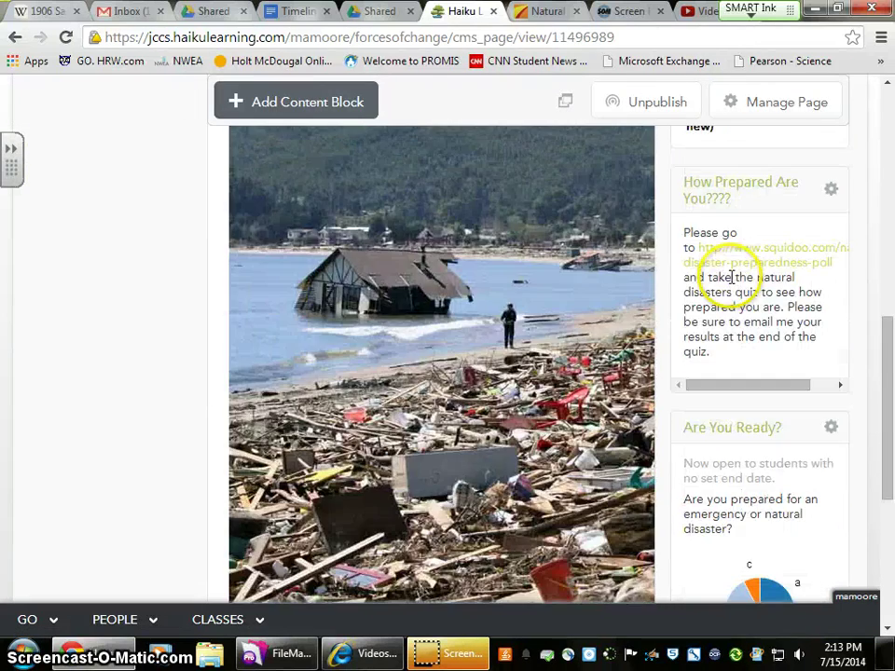
scroll(755, 280, down, 4)
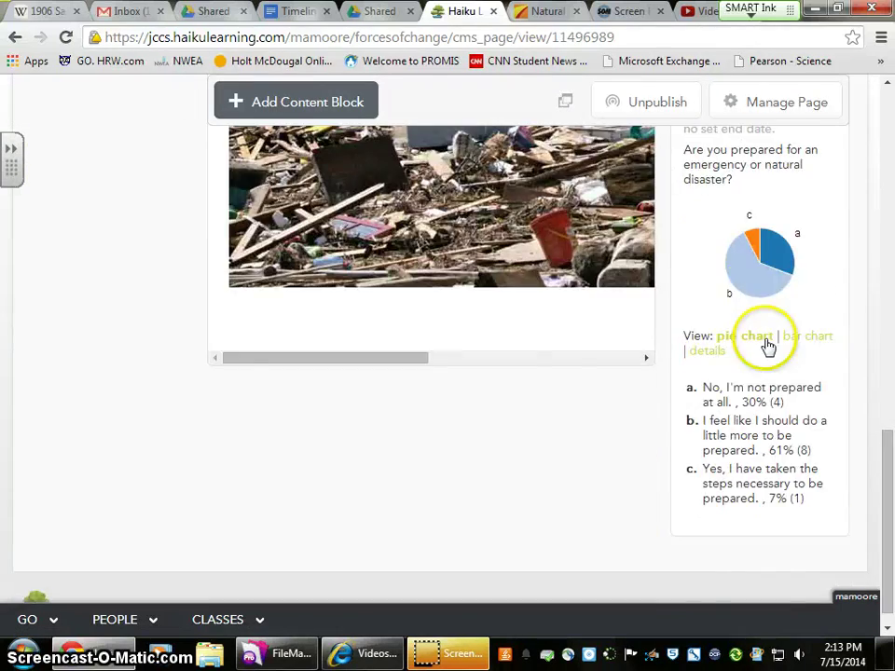
scroll(764, 342, up, 6)
scroll(766, 338, down, 1)
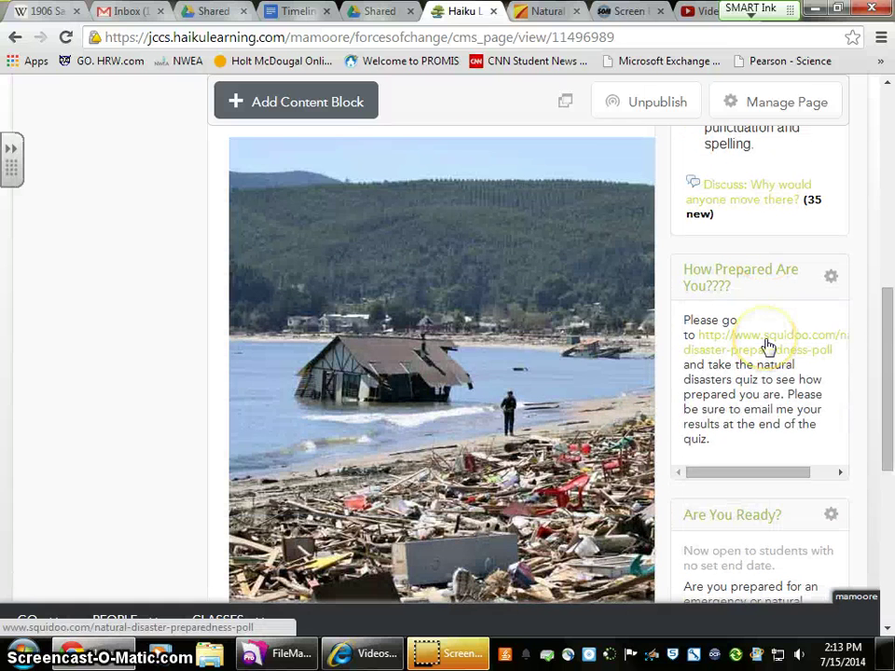
click(766, 347)
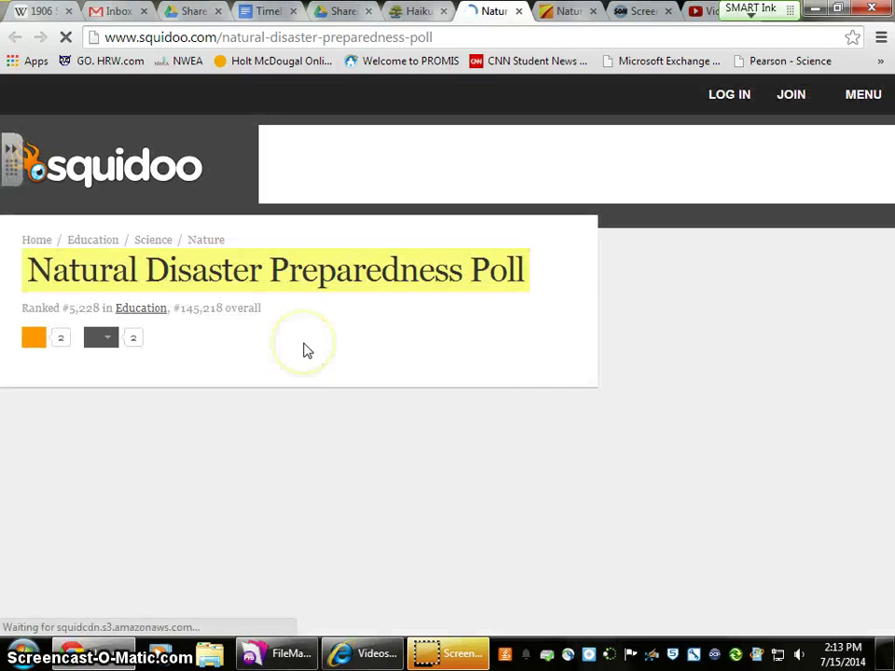
Step: Answer quiz question 1 with C and question 2 with D
scroll(307, 350, down, 4)
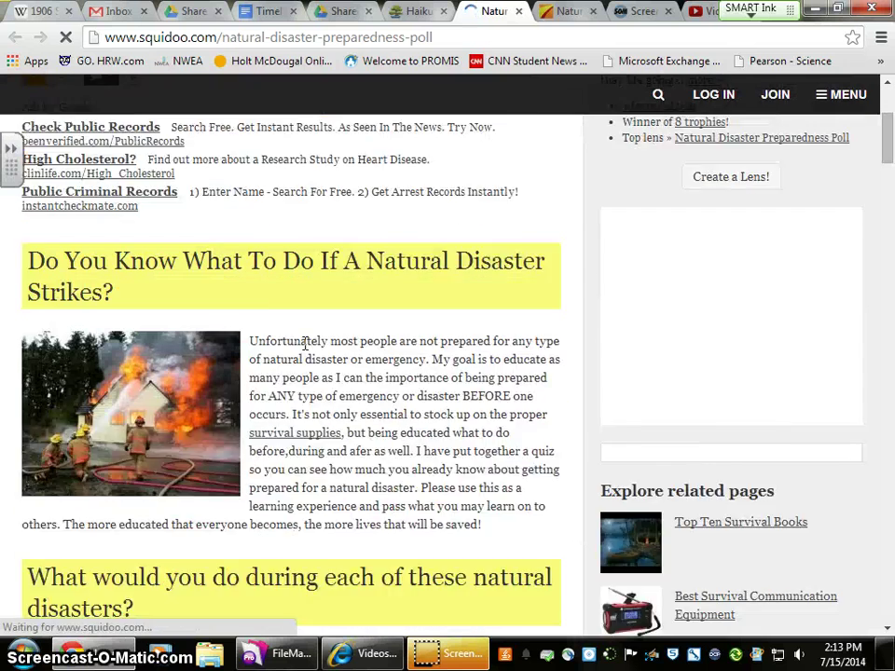
scroll(280, 306, down, 2)
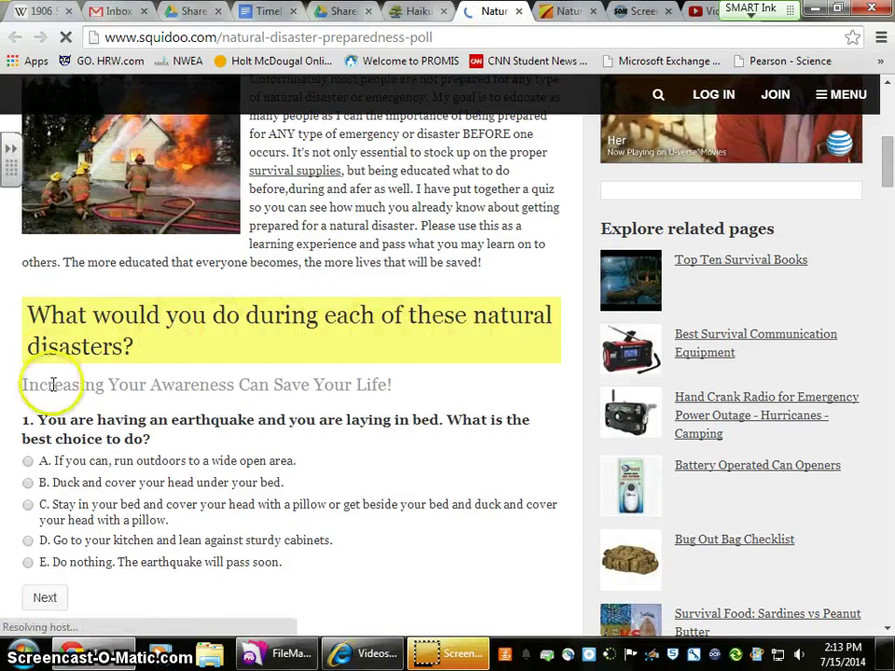
scroll(51, 420, down, 1)
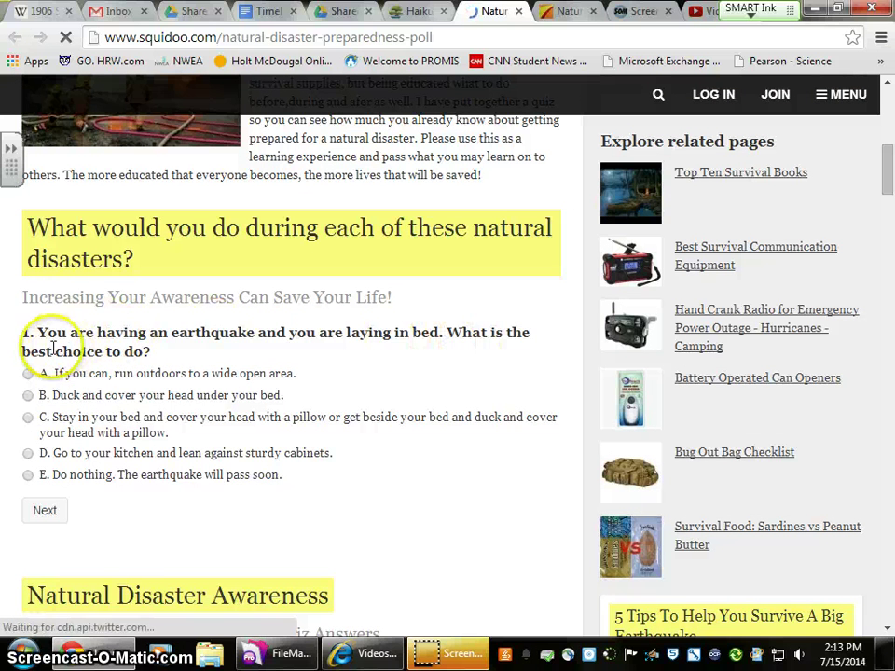
click(29, 417)
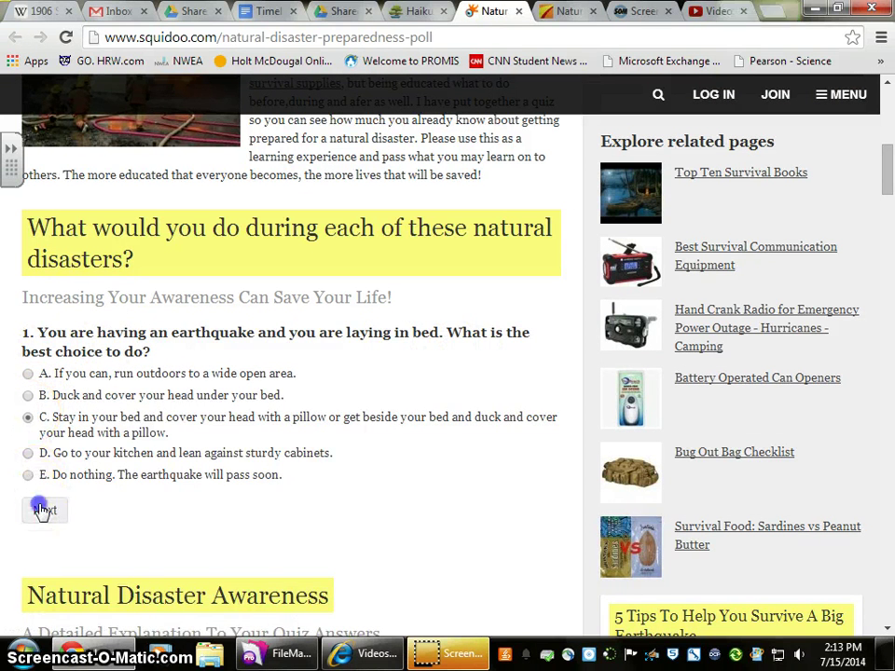
click(42, 508)
click(29, 468)
click(43, 538)
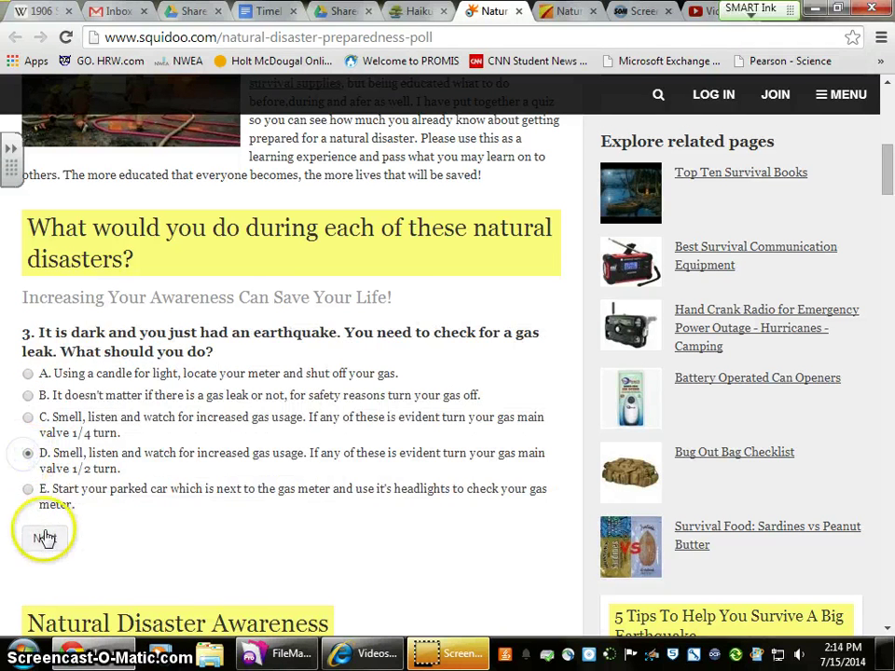
Step: Answer the remaining questions (4: D, 6: B, 7: C, 8: B) and finish the quiz
click(44, 537)
click(27, 434)
click(42, 481)
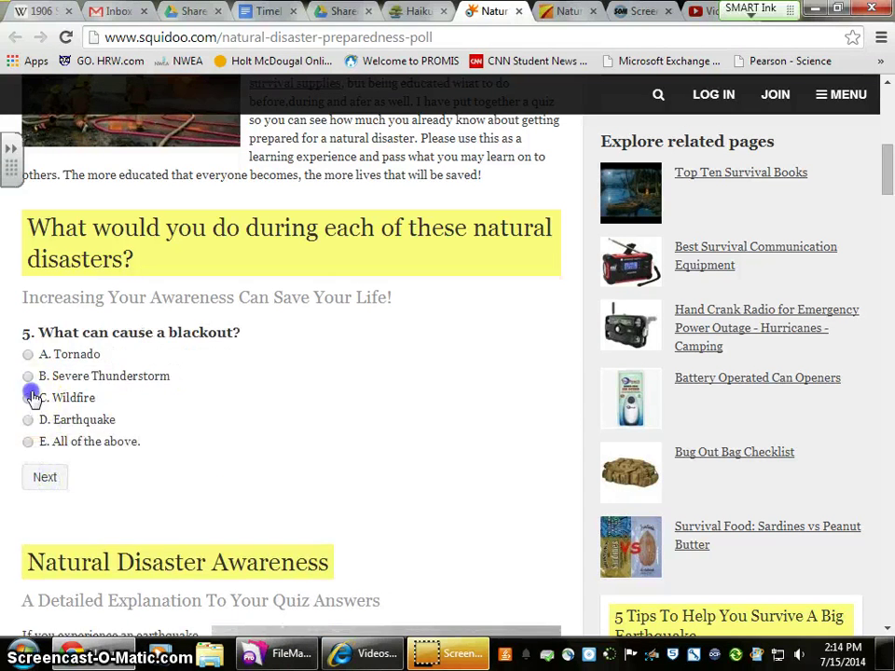
click(45, 478)
click(28, 395)
click(46, 535)
click(27, 397)
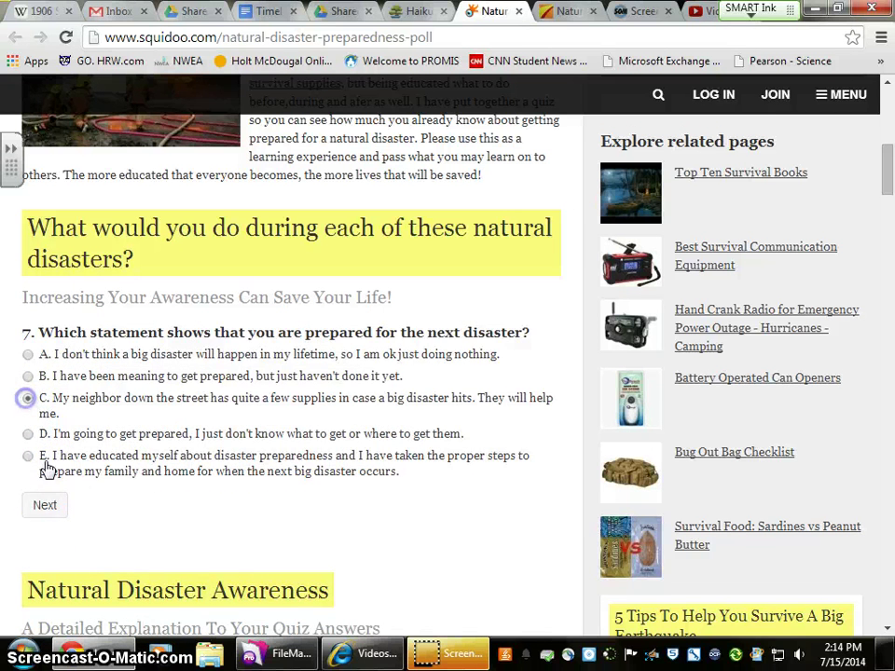
click(51, 504)
click(28, 407)
click(42, 506)
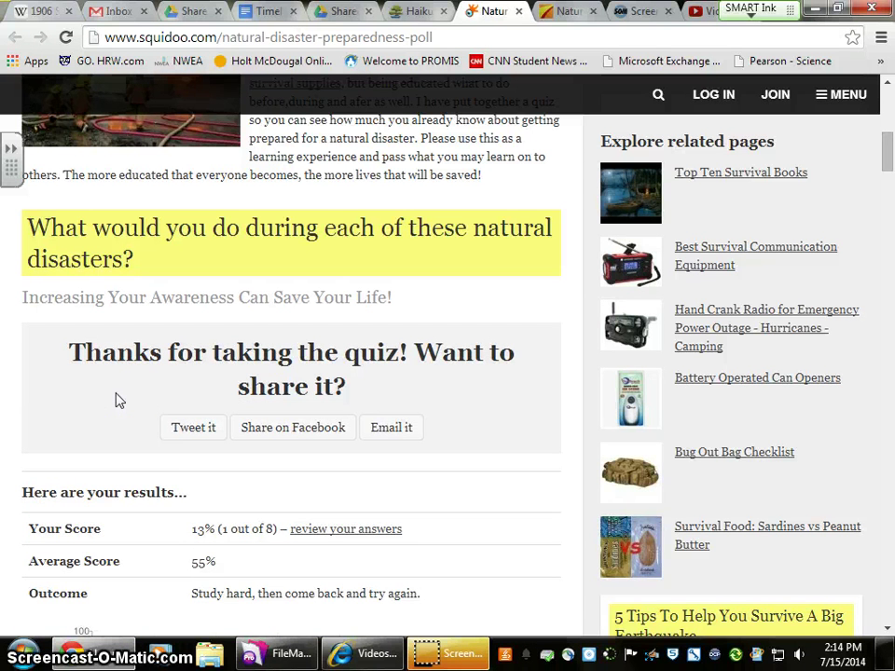
Step: Copy the results from 'Here are your results...' through the 13% score chart
scroll(117, 396, down, 6)
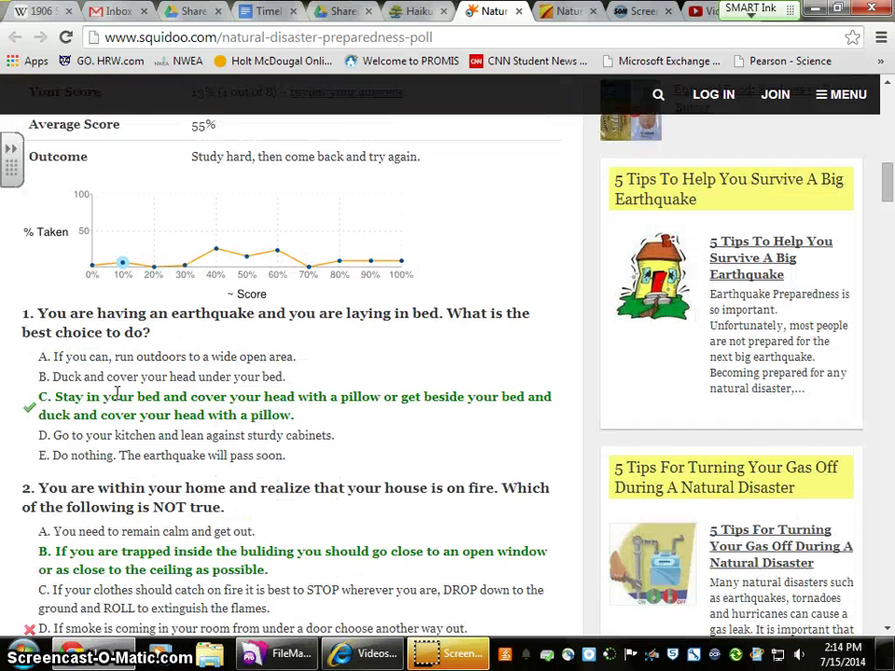
scroll(117, 391, up, 5)
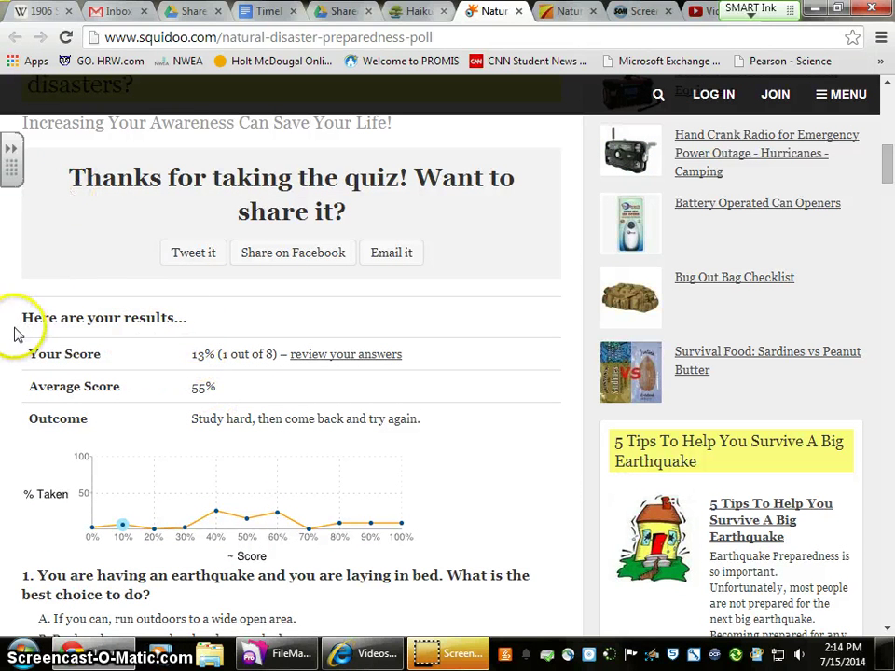
drag(20, 319, 361, 324)
right_click(285, 233)
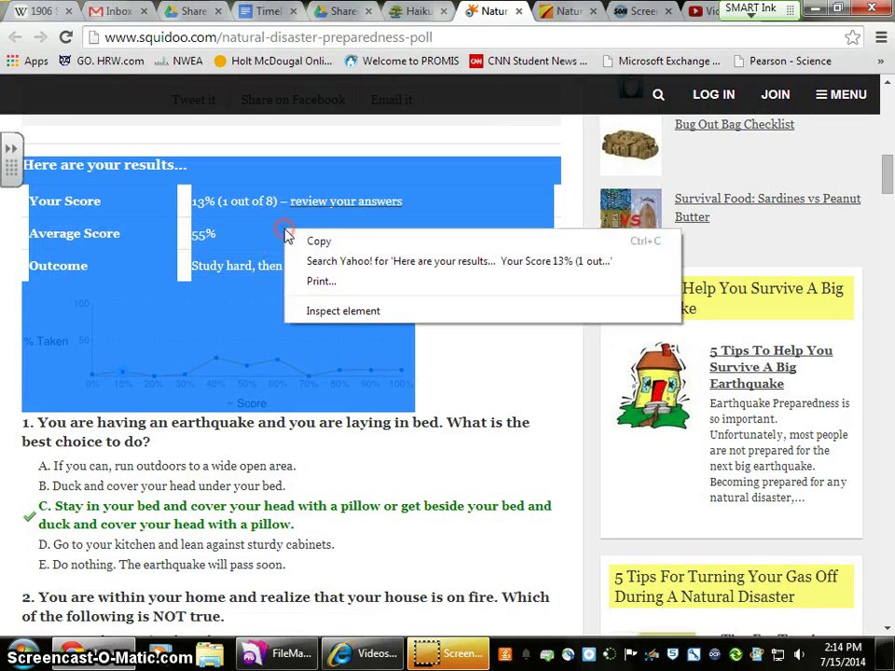
click(320, 239)
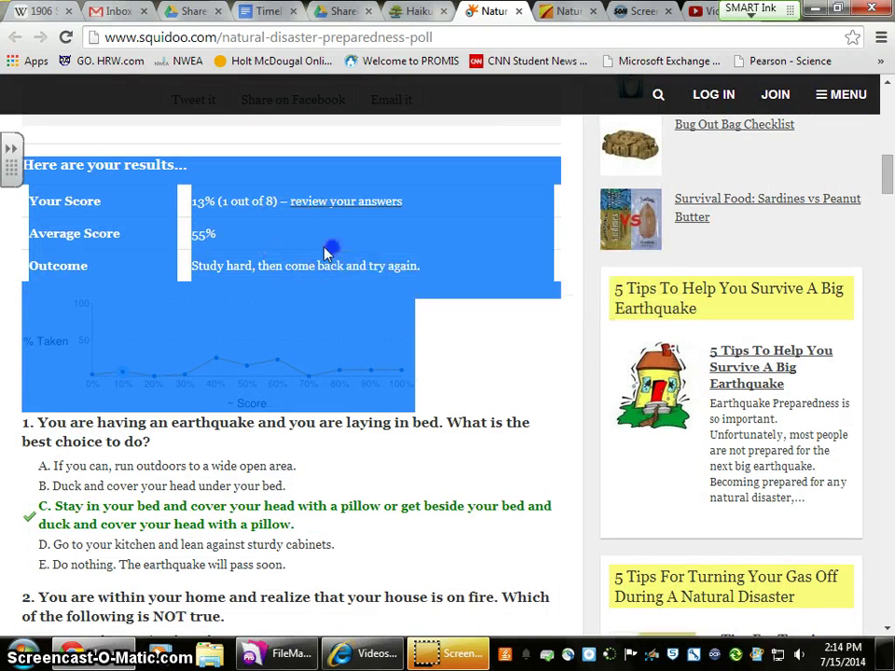
click(261, 13)
Step: Paste the copied quiz results table and score chart under the Timetoast link with Ctrl+V
click(441, 317)
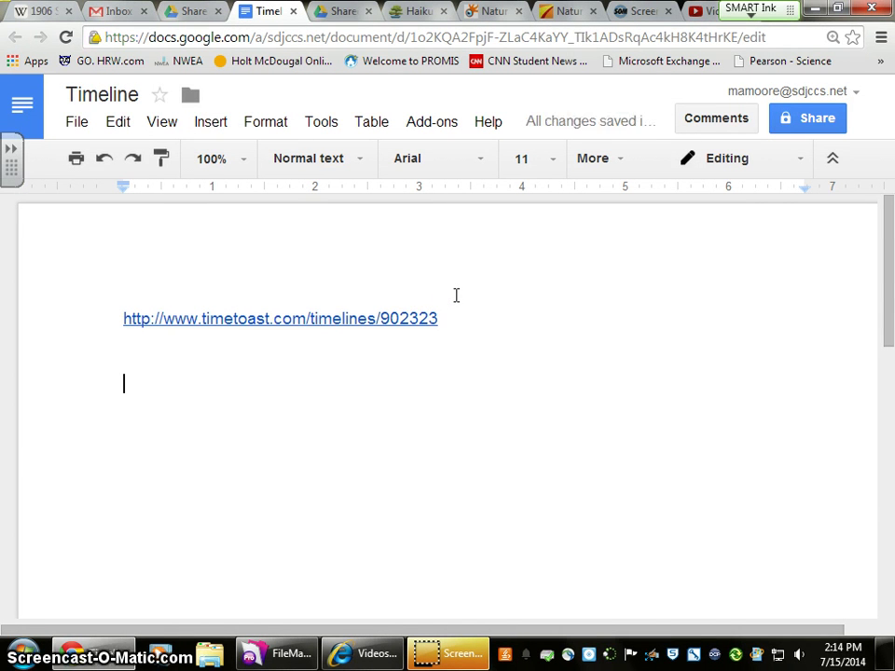
key(ctrl+v)
scroll(395, 486, up, 2)
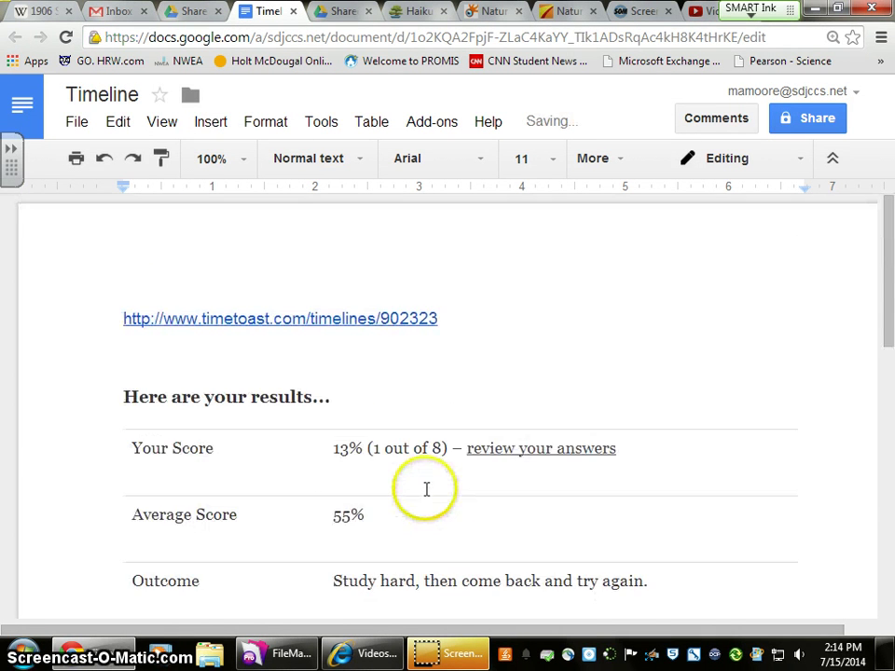
scroll(391, 475, down, 2)
scroll(307, 419, up, 1)
drag(138, 317, 603, 597)
click(467, 552)
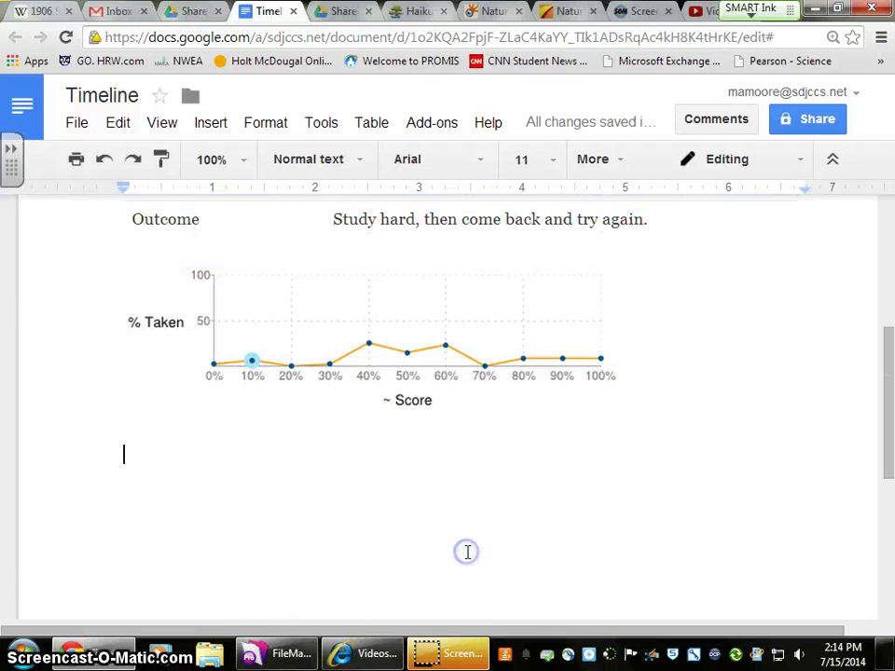
scroll(467, 551, up, 4)
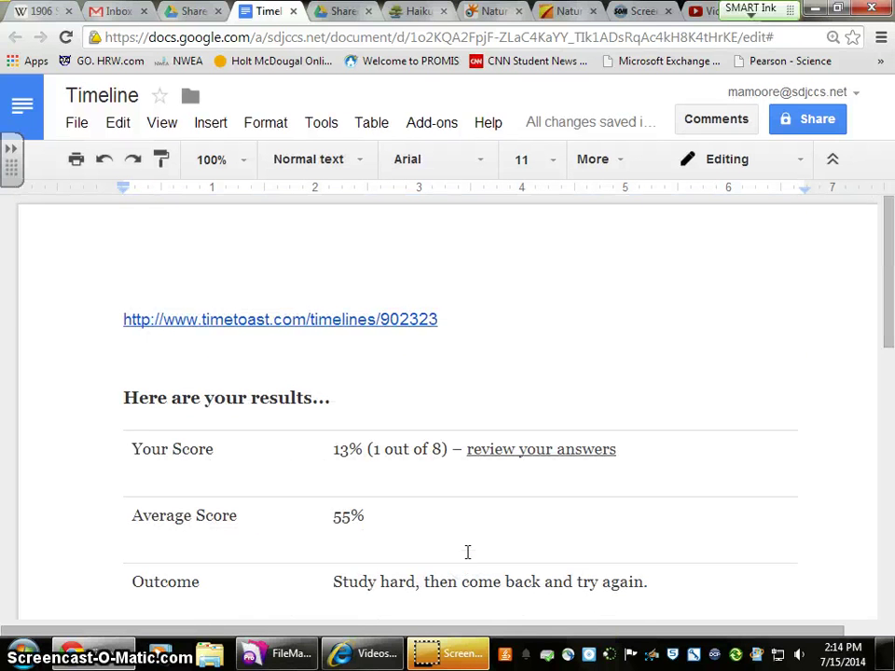
Step: Go to CONNECT > Dropbox and open the 'Squidquiz Completion' assignment
click(402, 13)
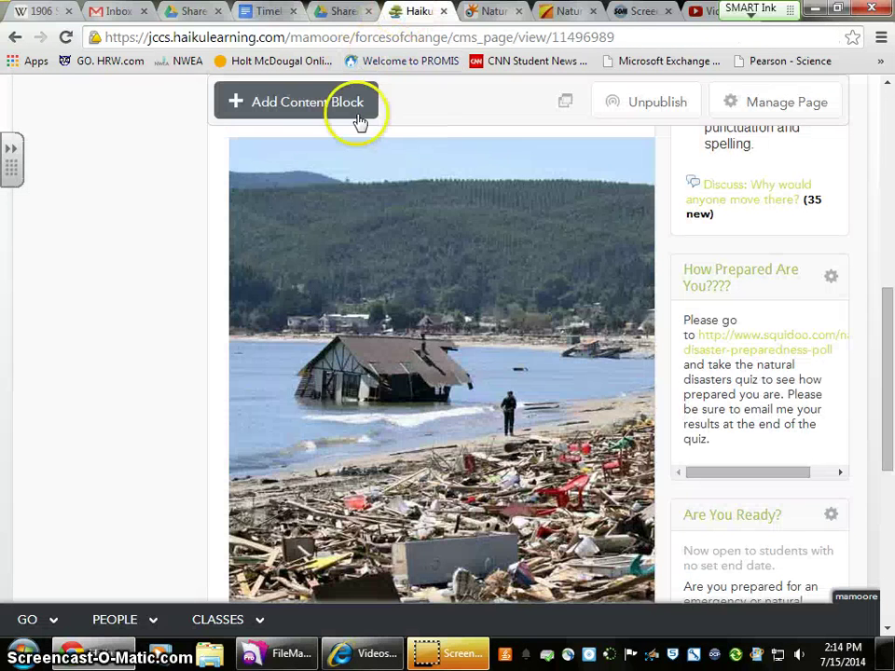
scroll(215, 379, up, 10)
click(250, 226)
scroll(270, 200, down, 1)
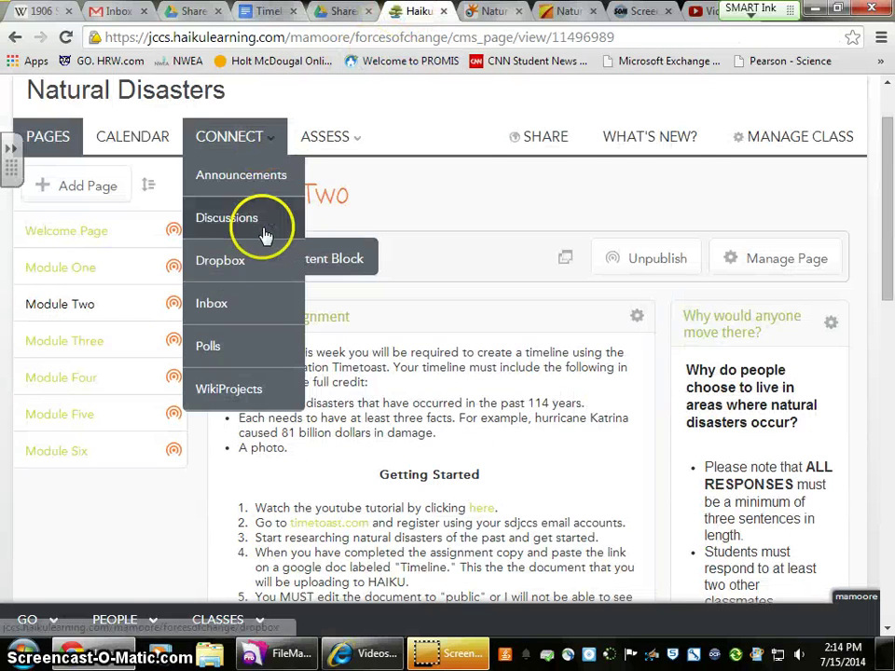
click(254, 262)
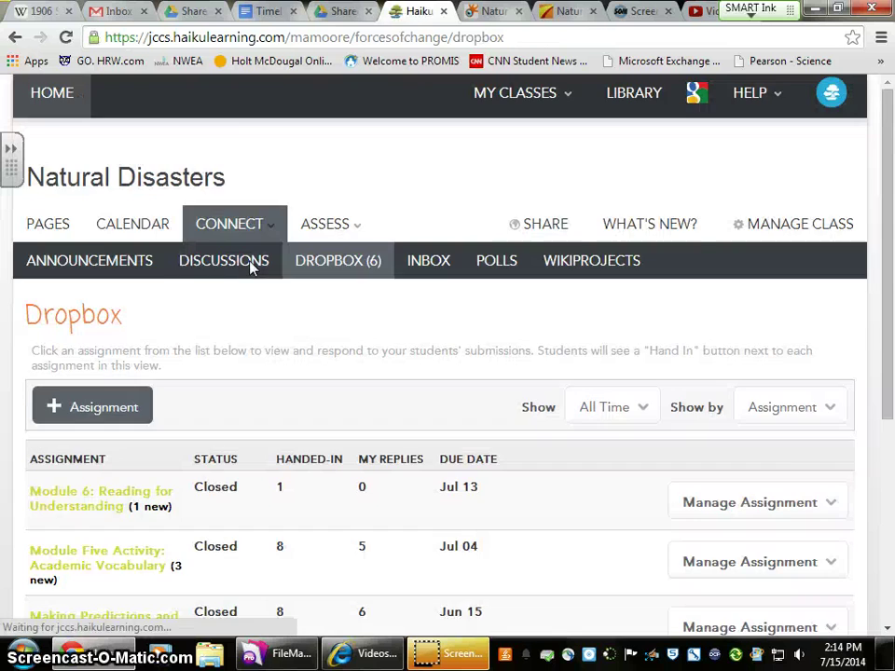
scroll(213, 353, down, 4)
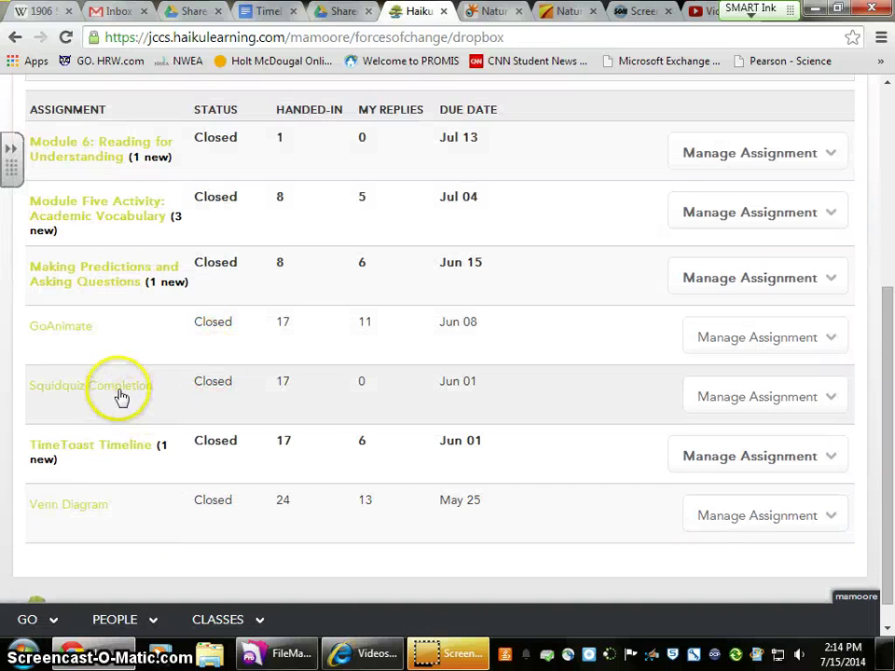
click(120, 396)
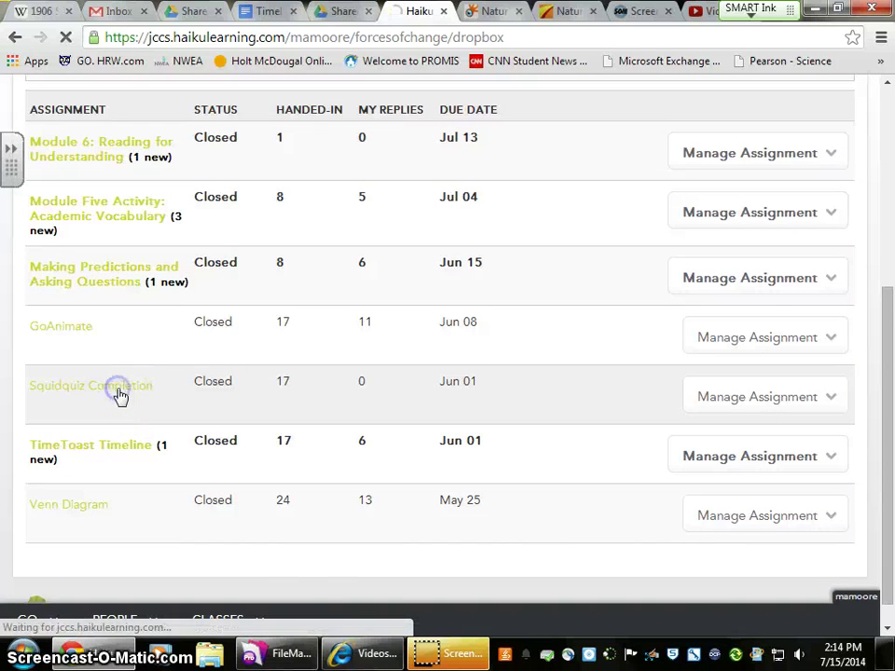